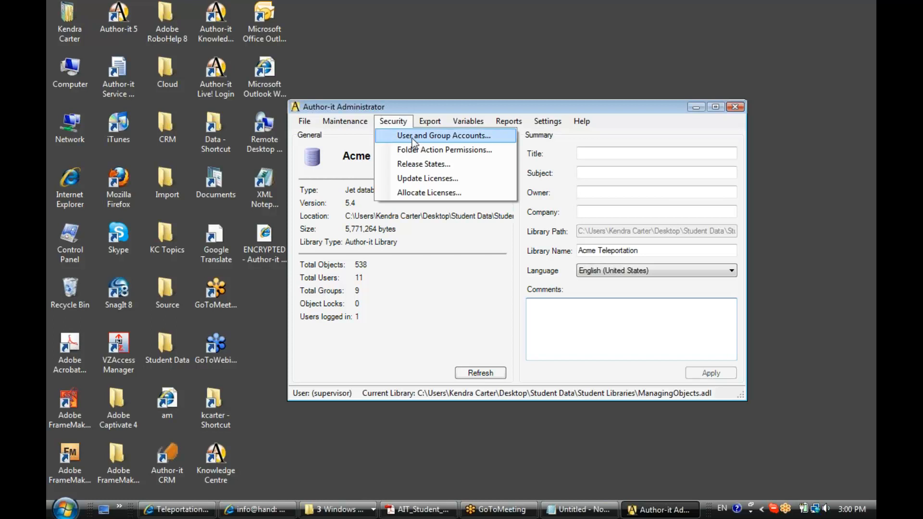
Open User and Group Accounts on the Groups page and review the group list, keeping (admin).
click(491, 137)
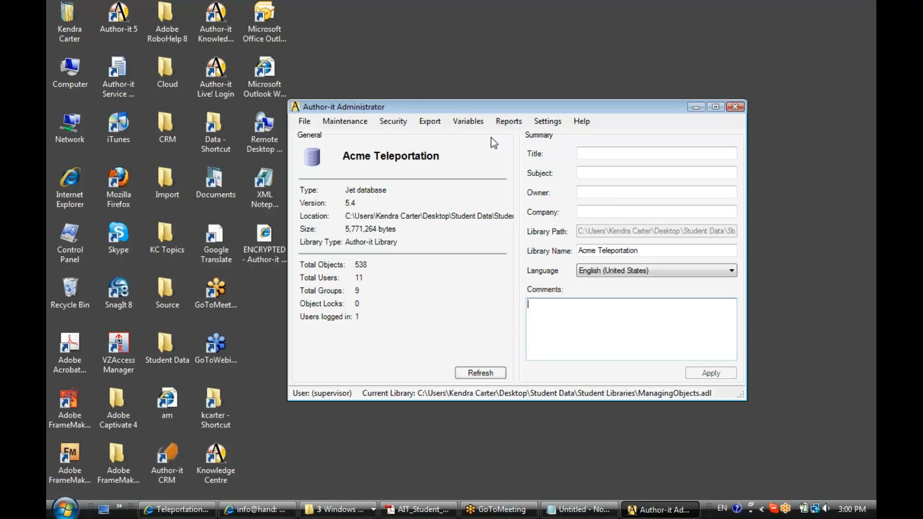
drag(487, 142, 537, 137)
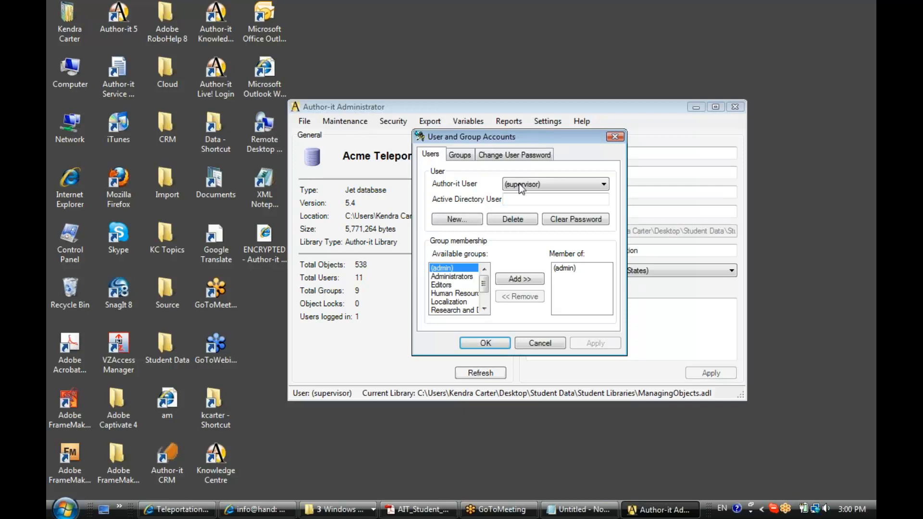
click(461, 156)
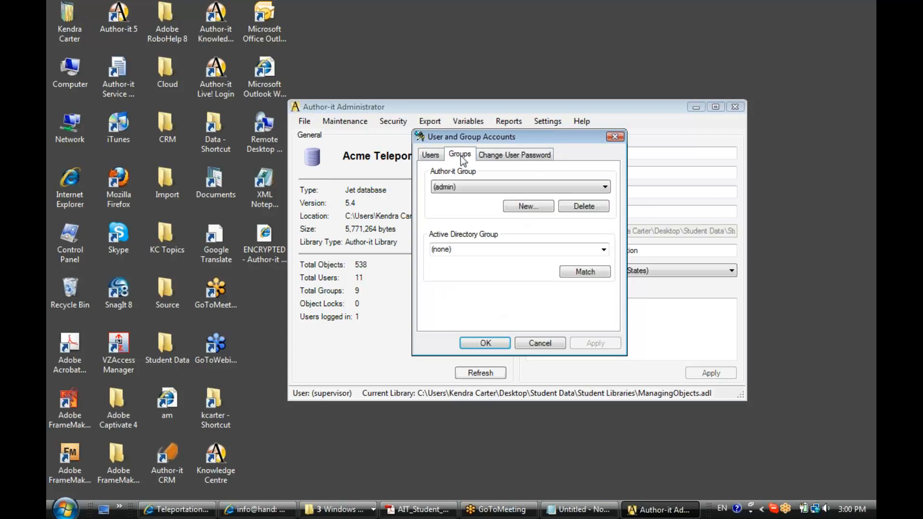
click(604, 186)
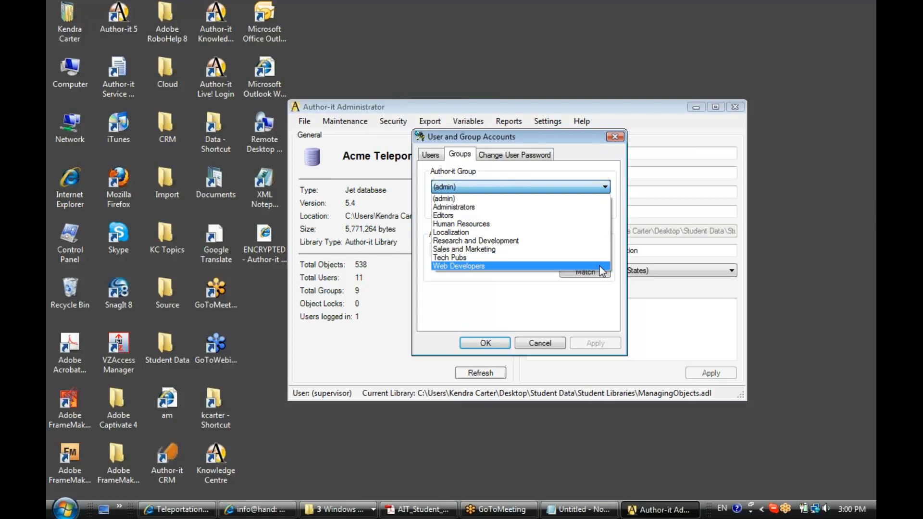
click(588, 188)
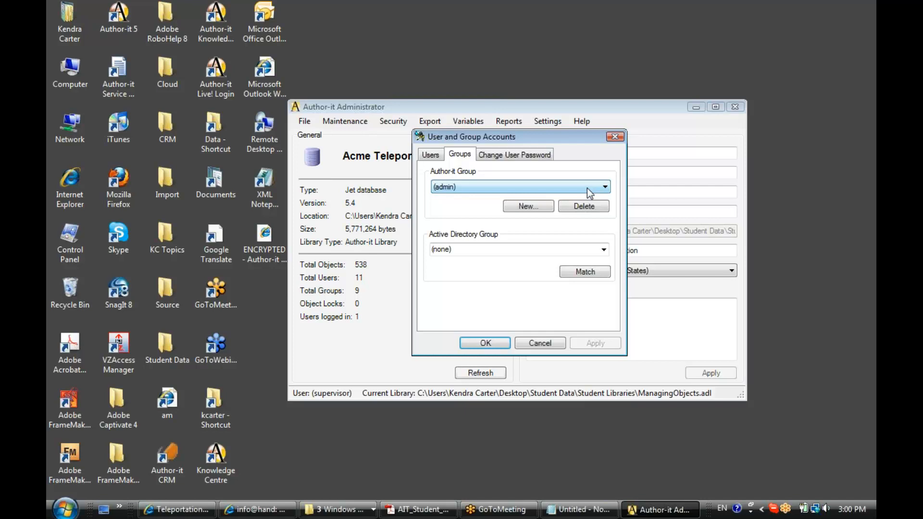
click(457, 189)
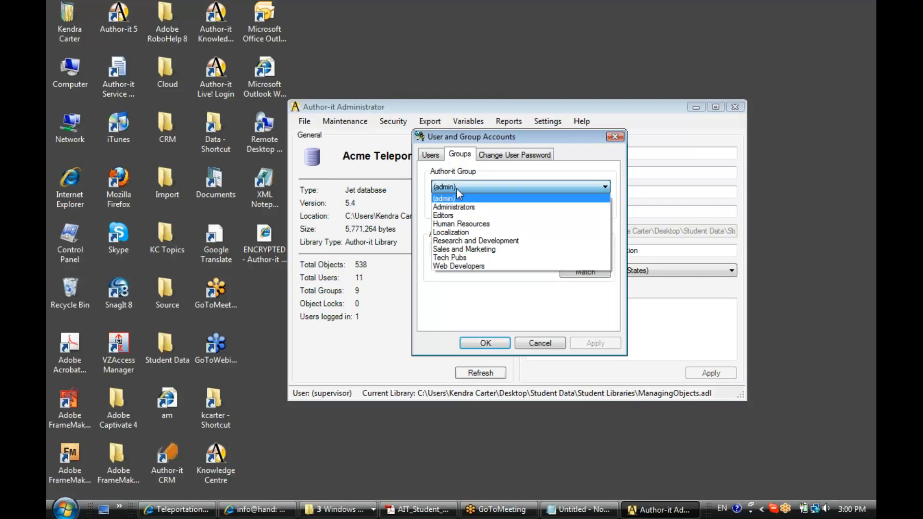
click(457, 188)
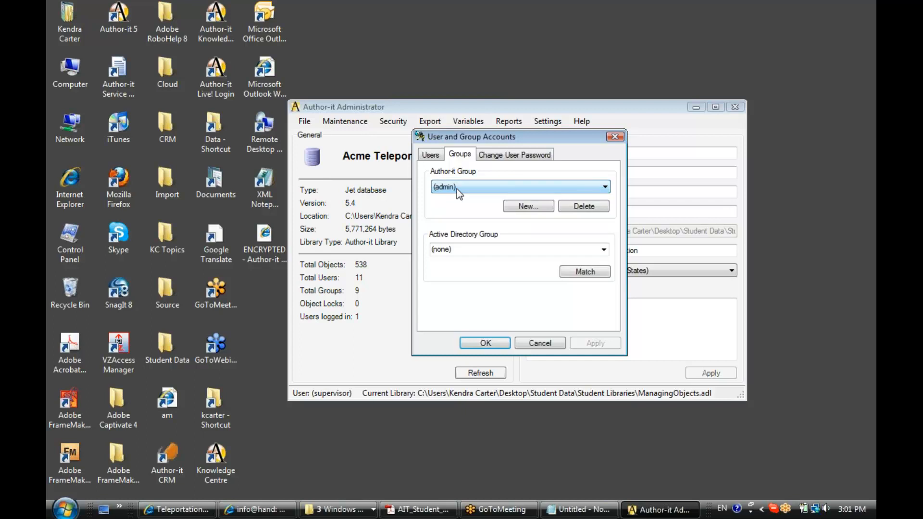
Create a new group named Executive, then return to the Users page.
click(545, 210)
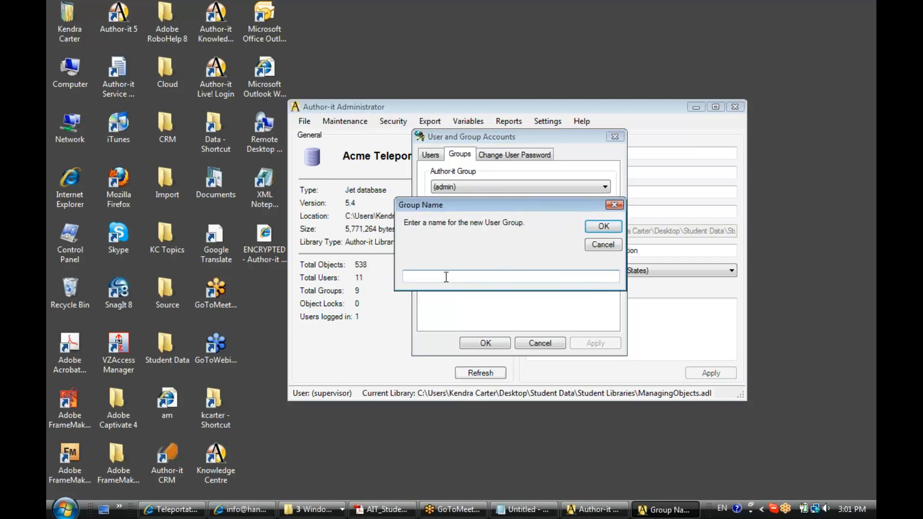
text(Executive)
click(613, 229)
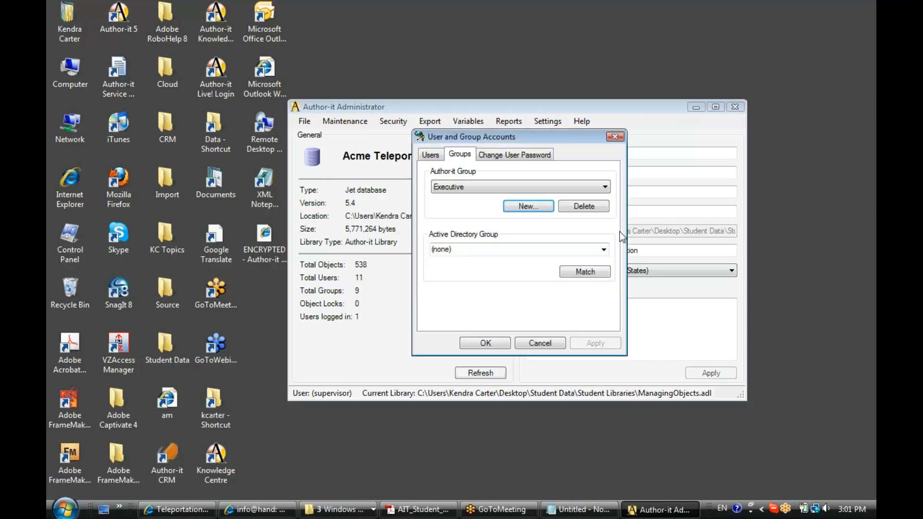
click(428, 157)
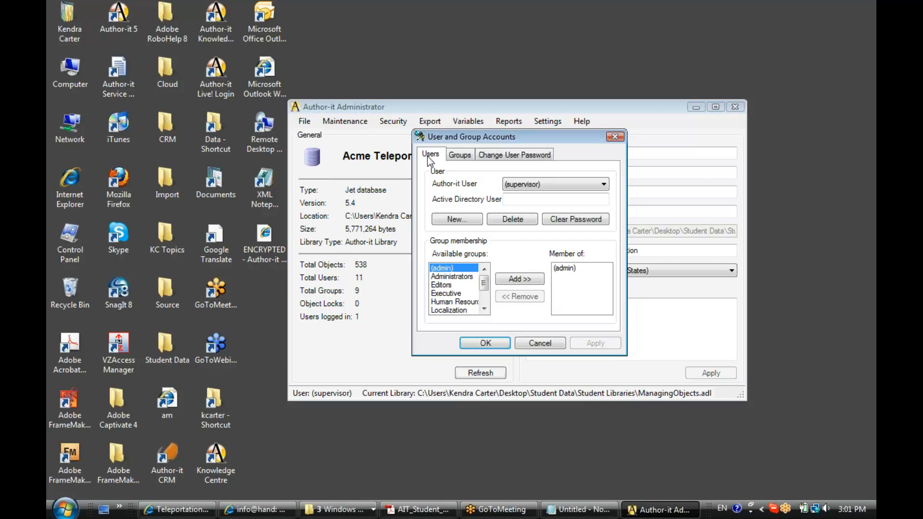
Add a new user account named with the new user's full name, correcting a typo.
click(607, 187)
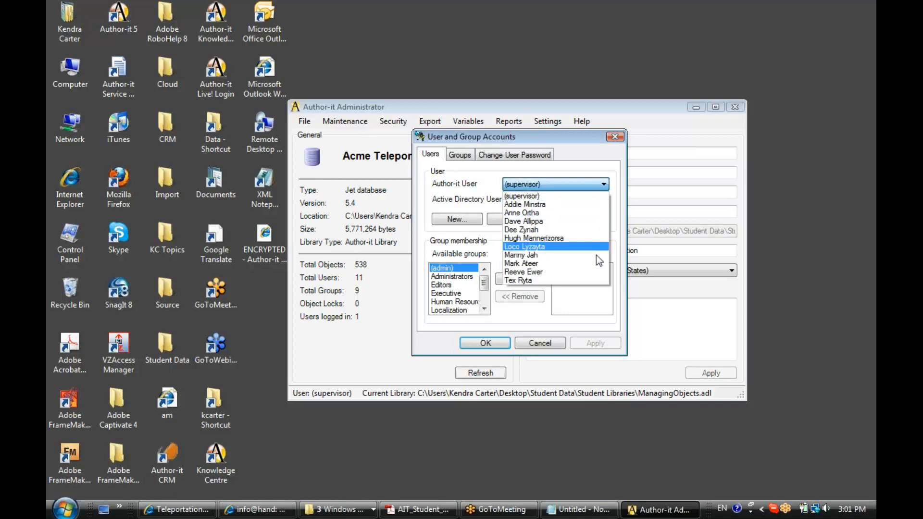
click(550, 195)
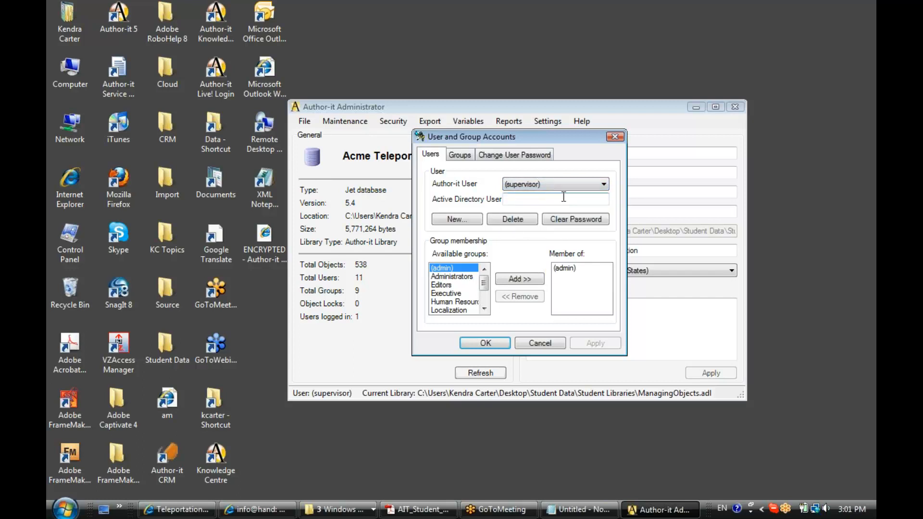
click(447, 219)
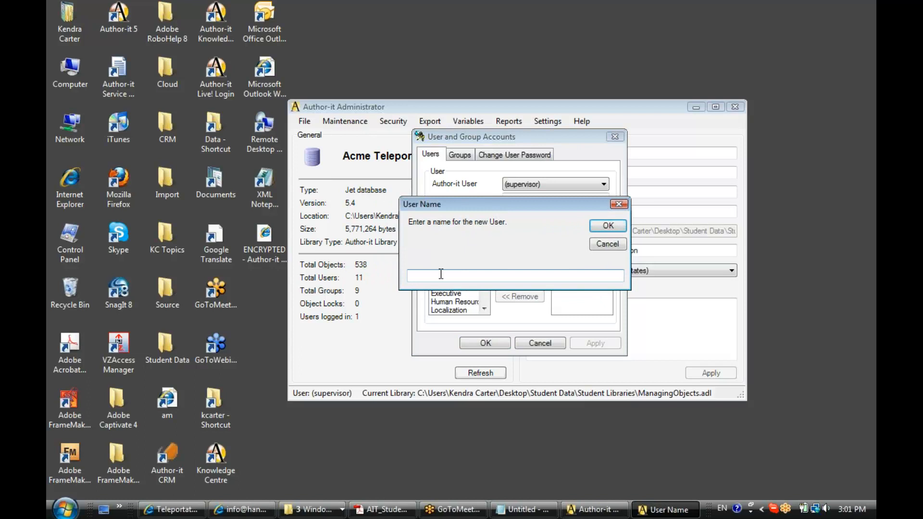
text(Eddit)
key(BackSpace)
text(e Zeck)
click(608, 226)
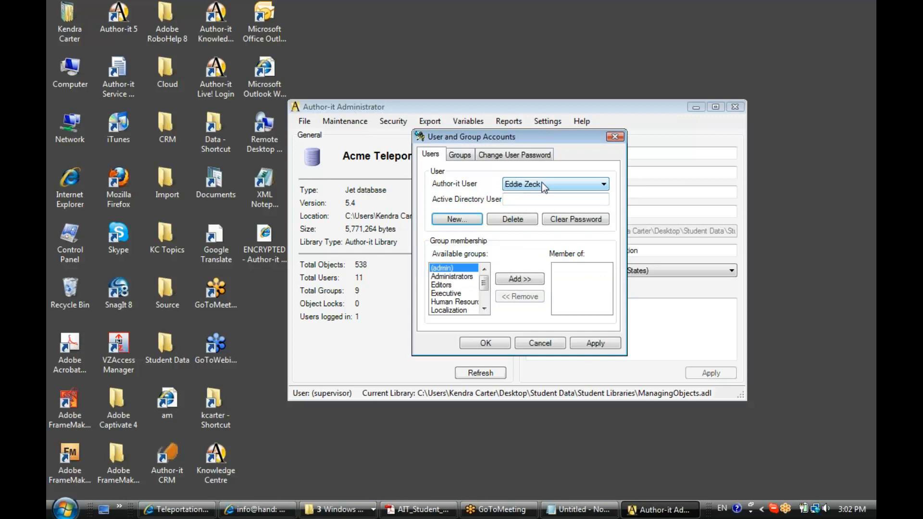
Add the new user to the Executive group and apply the change.
click(444, 294)
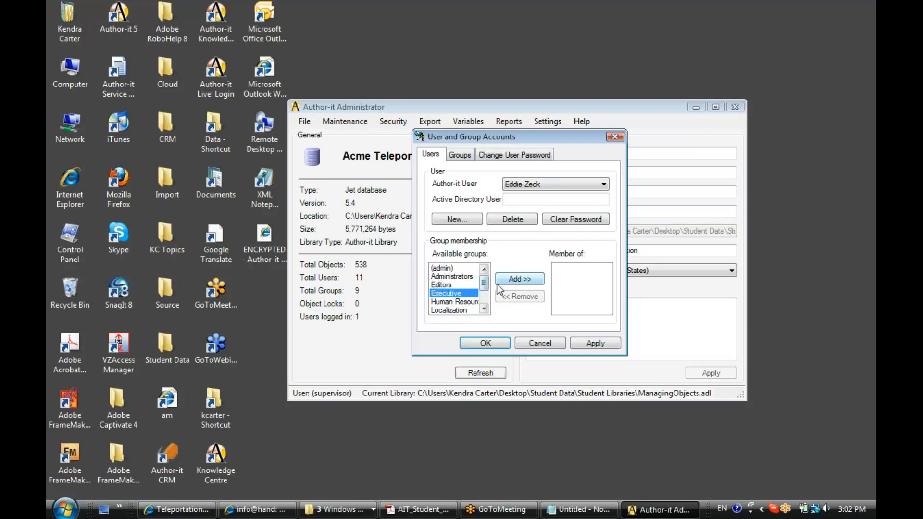
click(518, 279)
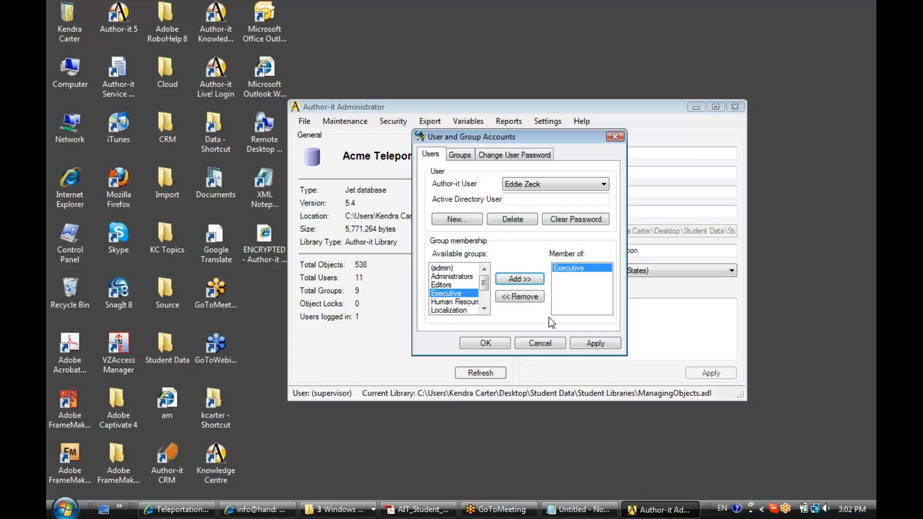
click(596, 343)
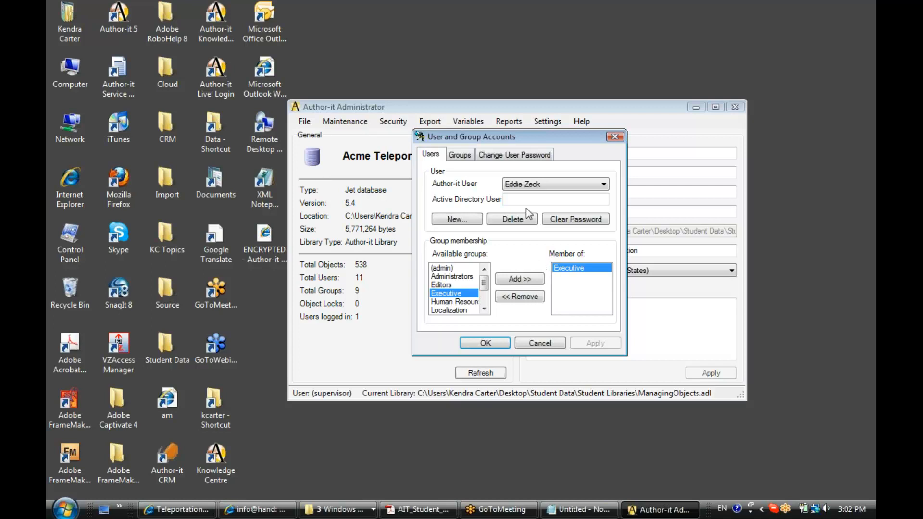
Remove the accidental (admin) membership, apply, and close User and Group Accounts with OK.
click(575, 272)
click(440, 269)
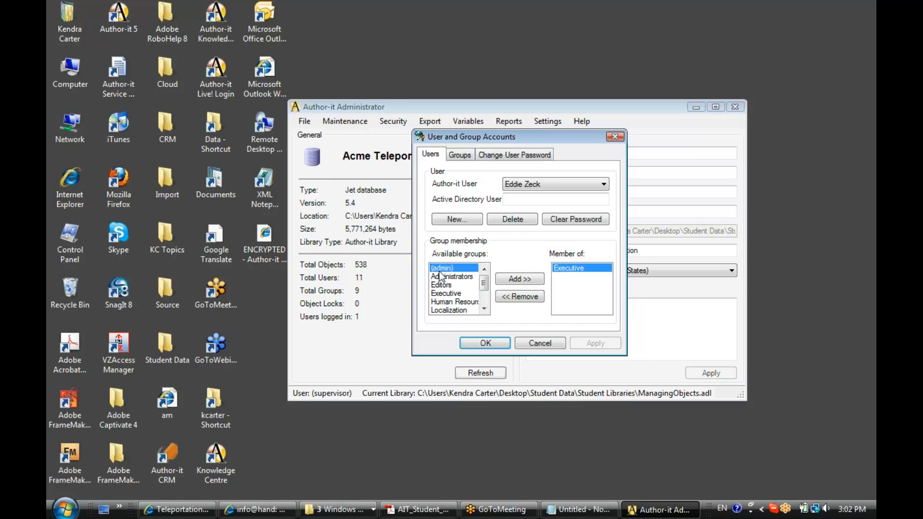
click(527, 281)
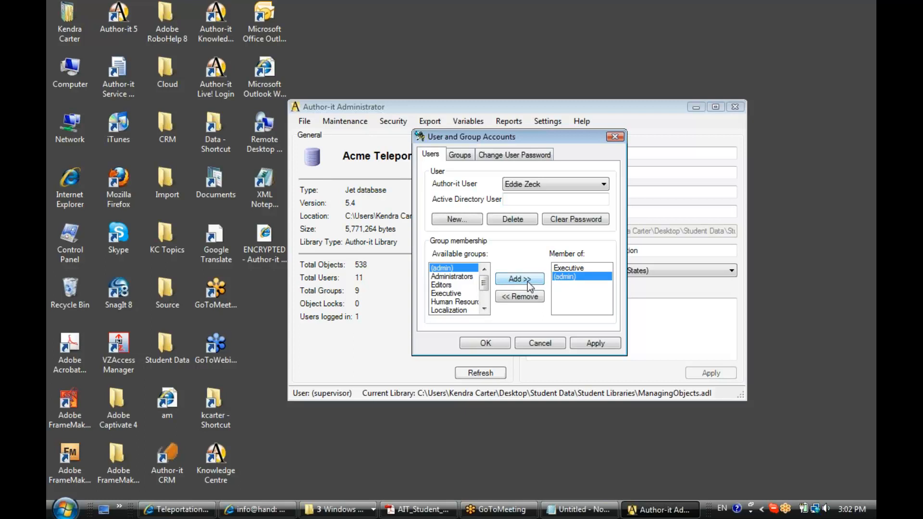
click(563, 277)
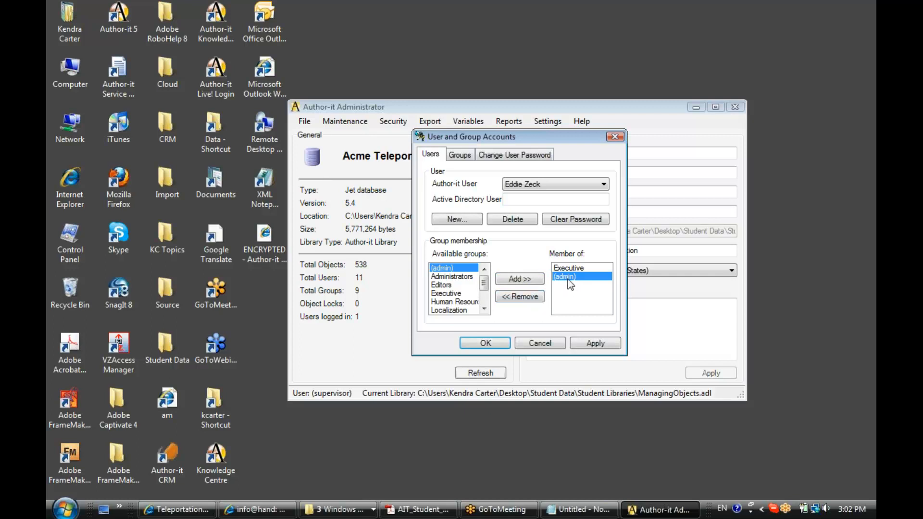
click(524, 298)
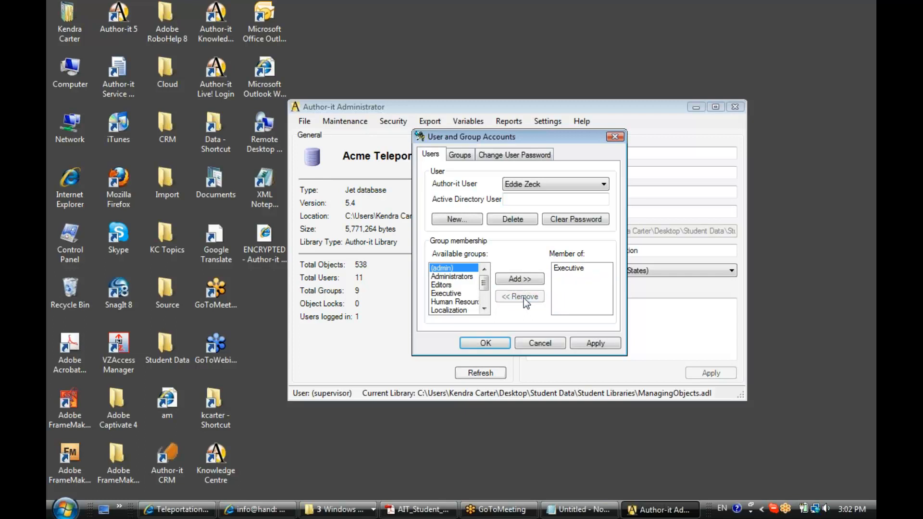
click(592, 346)
click(461, 155)
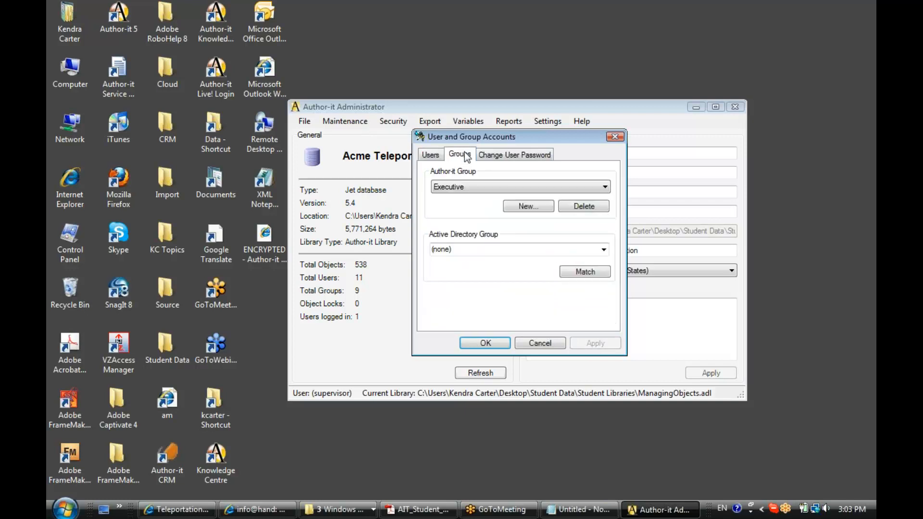
click(429, 155)
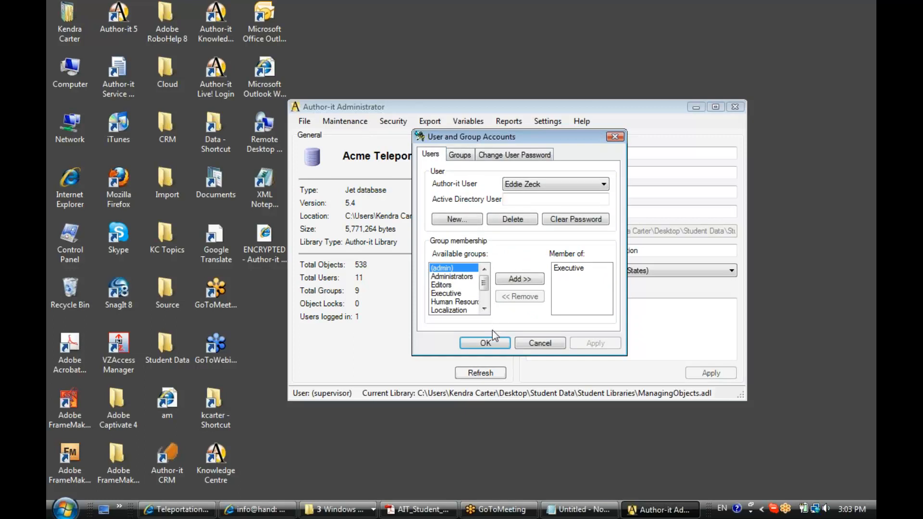
click(489, 345)
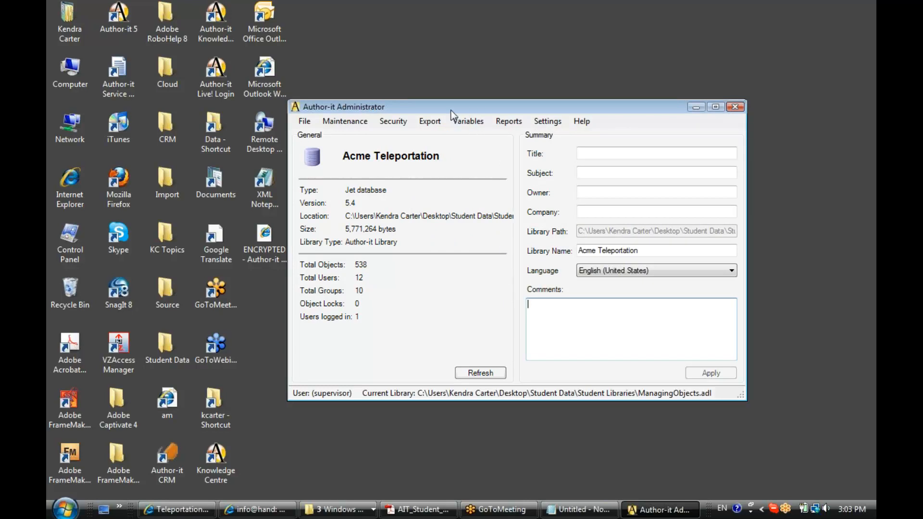
Open Folder Action Permissions from the Security menu and move it to mid-screen.
click(386, 124)
click(494, 150)
drag(183, 13, 446, 135)
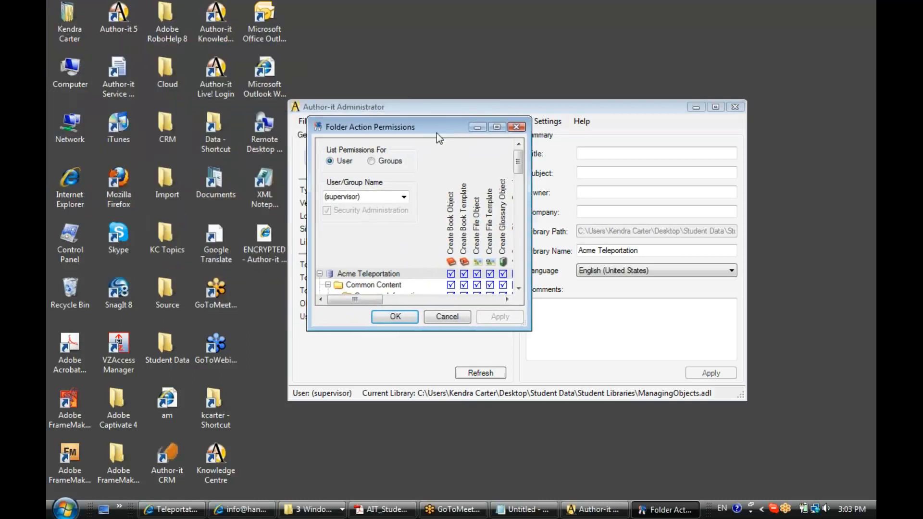
Maximize the permissions window and collapse all seven top-level folders, Common Content through Website.
click(496, 127)
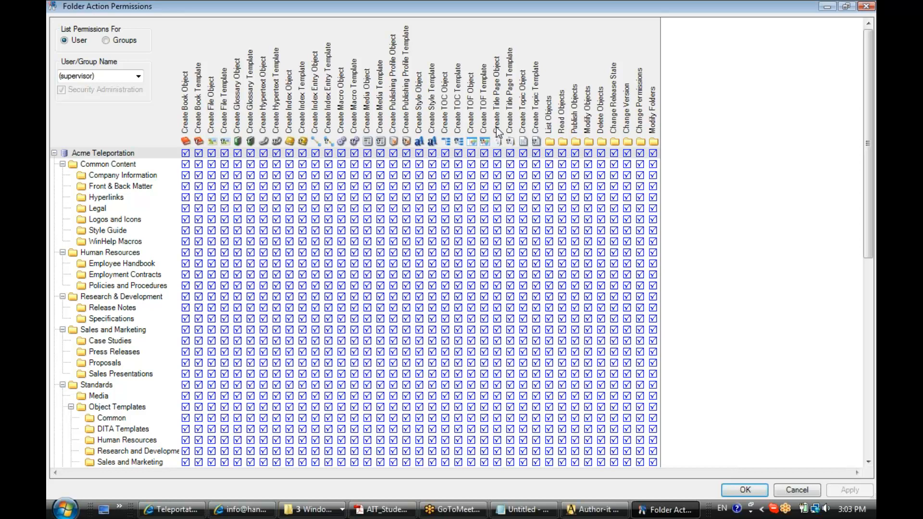
click(62, 164)
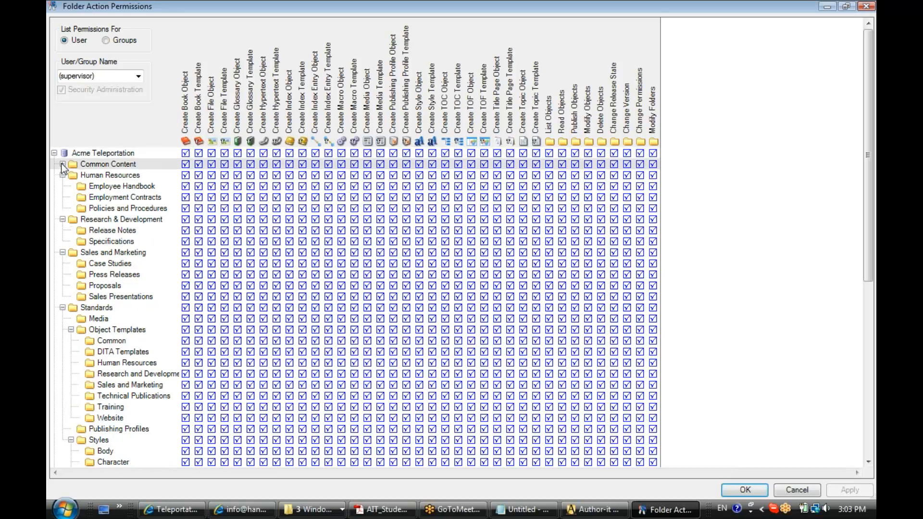
click(62, 175)
click(62, 186)
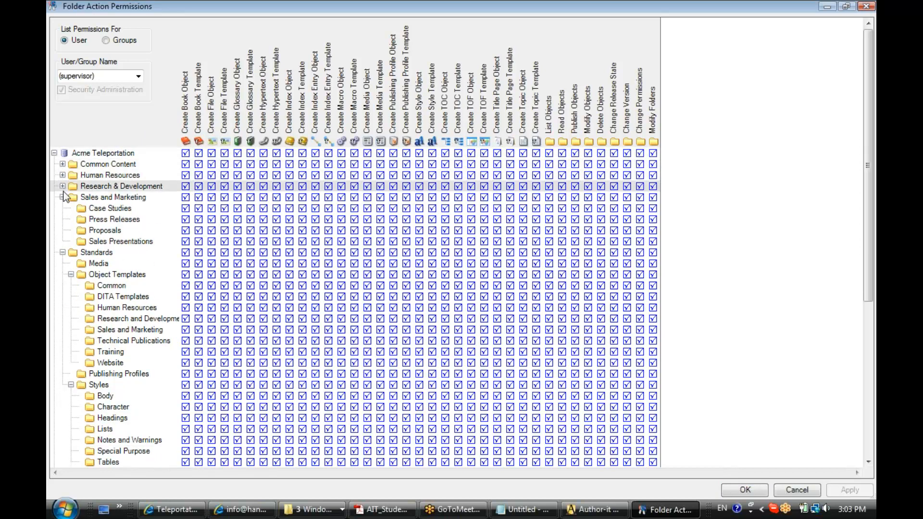
click(62, 197)
click(63, 208)
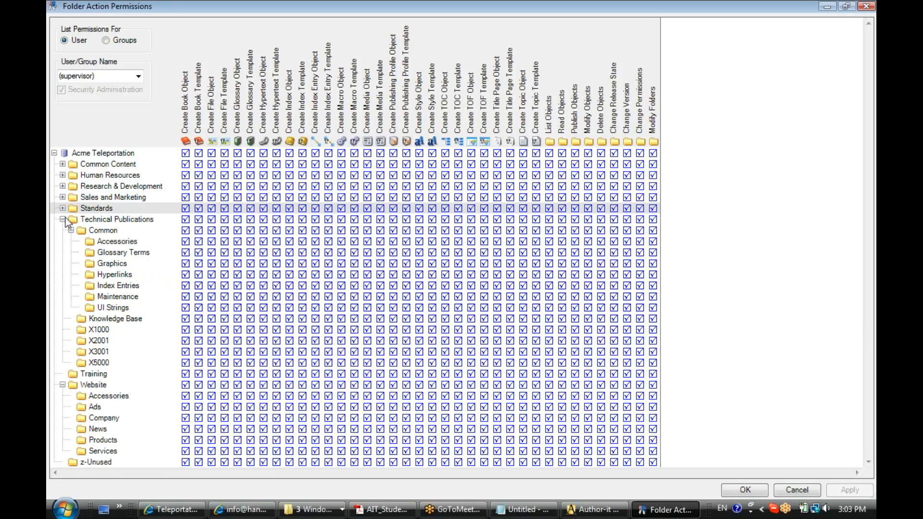
click(62, 220)
click(63, 241)
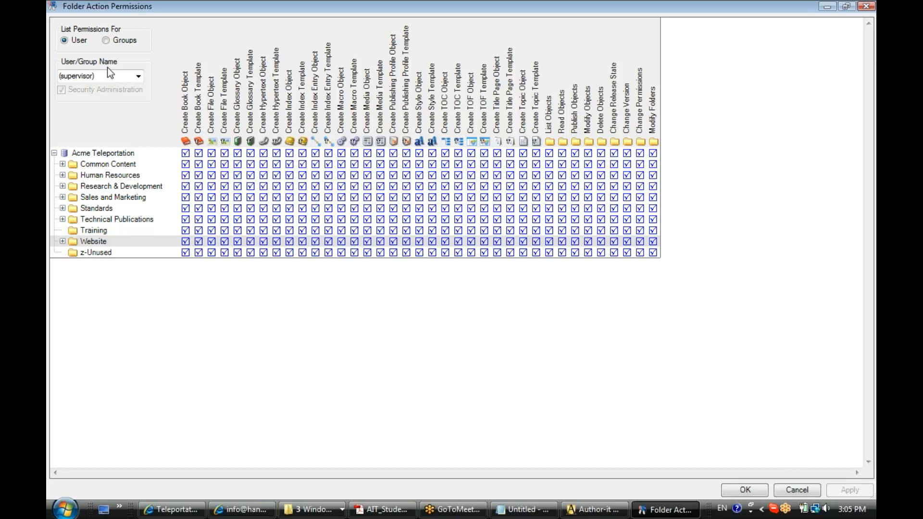
Switch the permission grid from users to groups, showing the (admin) group's permissions.
click(139, 76)
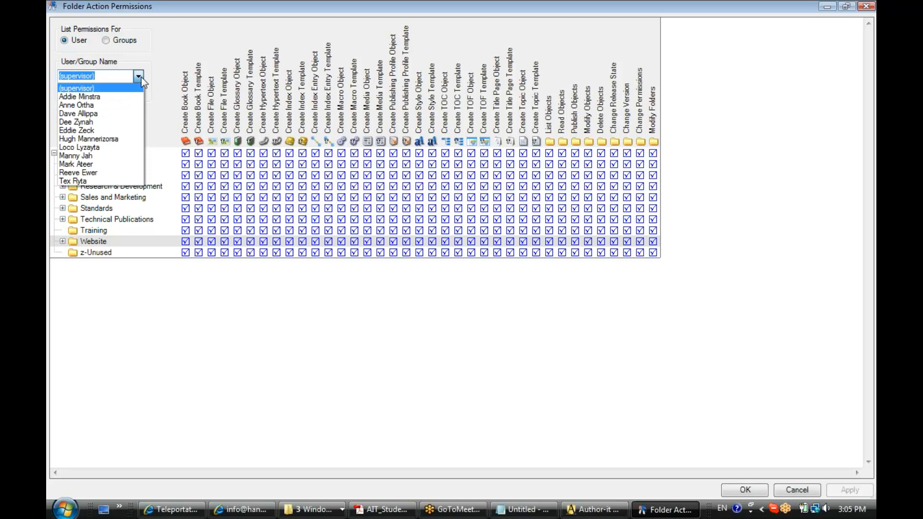
click(141, 79)
click(106, 42)
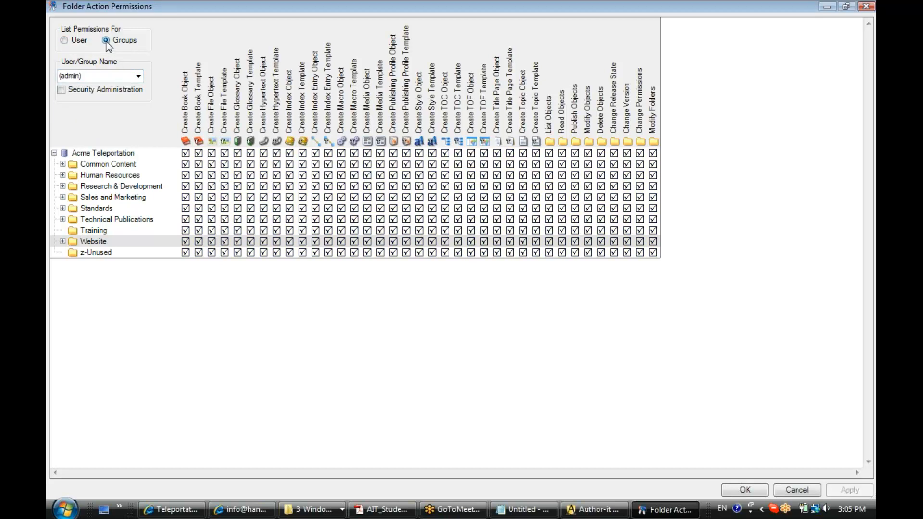
click(68, 42)
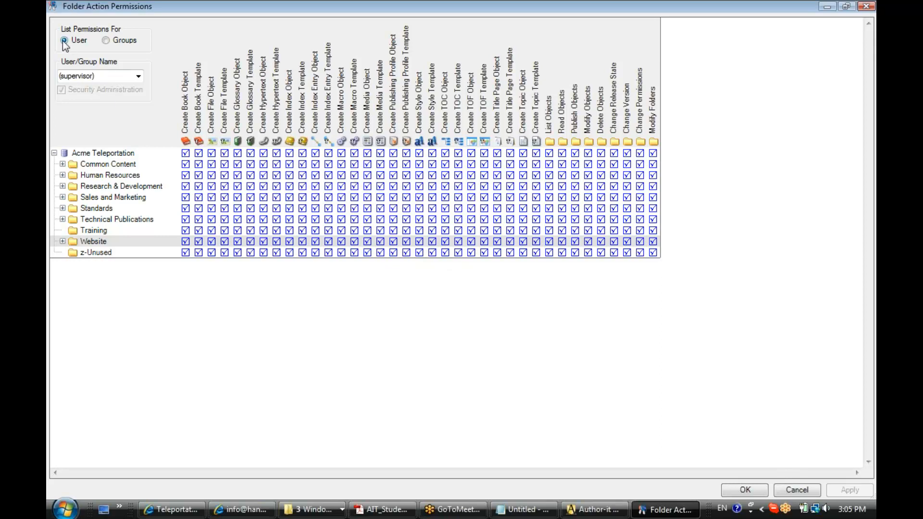
click(106, 40)
click(105, 76)
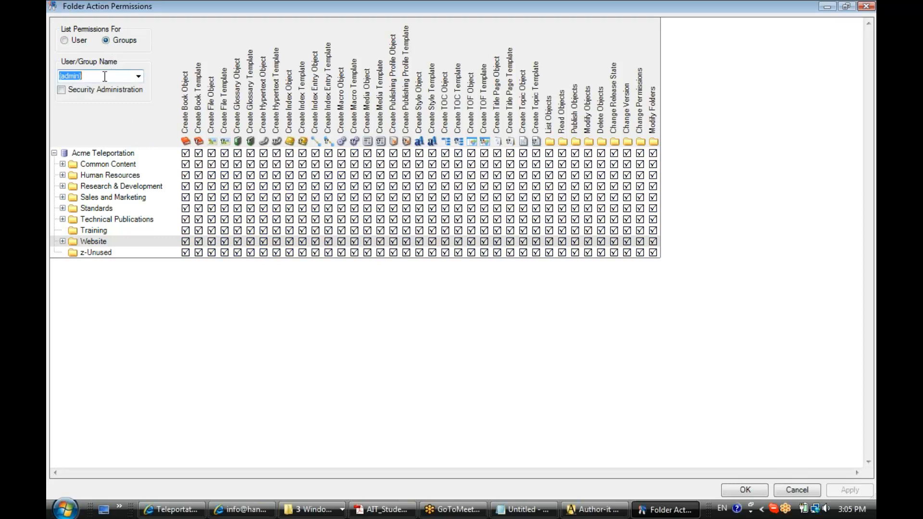
click(65, 40)
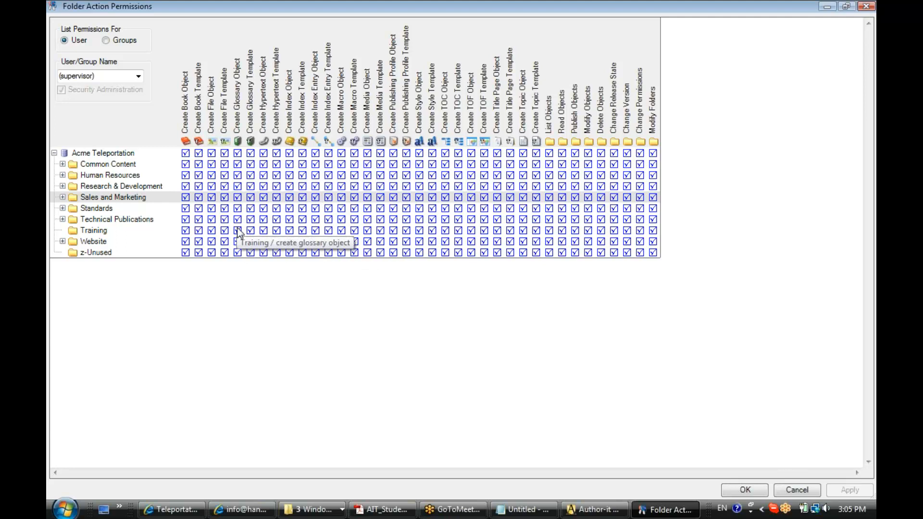
click(106, 41)
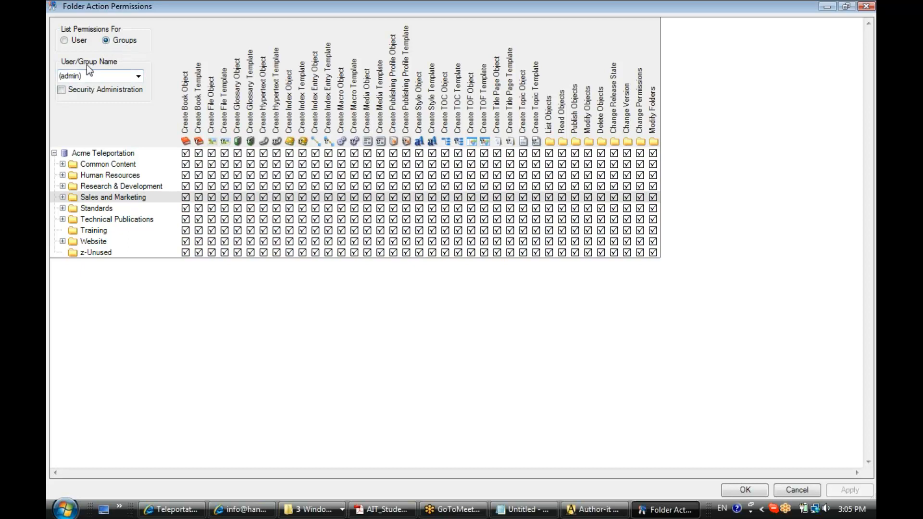
drag(98, 76, 58, 78)
click(104, 77)
Browse the Administrators, Editors and Human Resources groups' folder permissions.
click(138, 77)
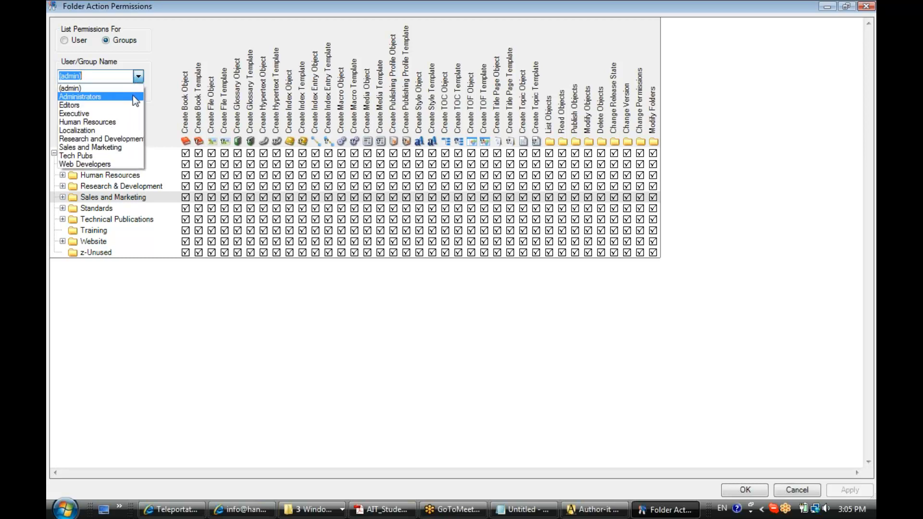
click(133, 96)
click(139, 77)
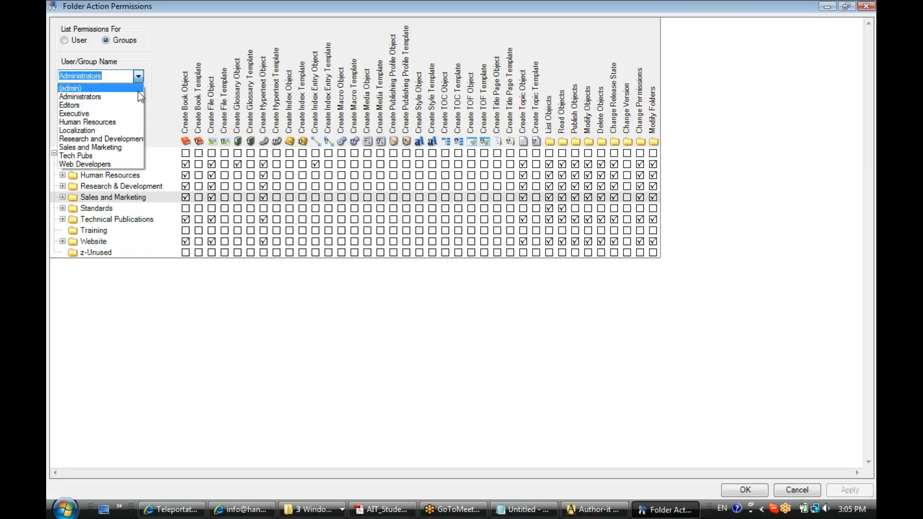
click(136, 106)
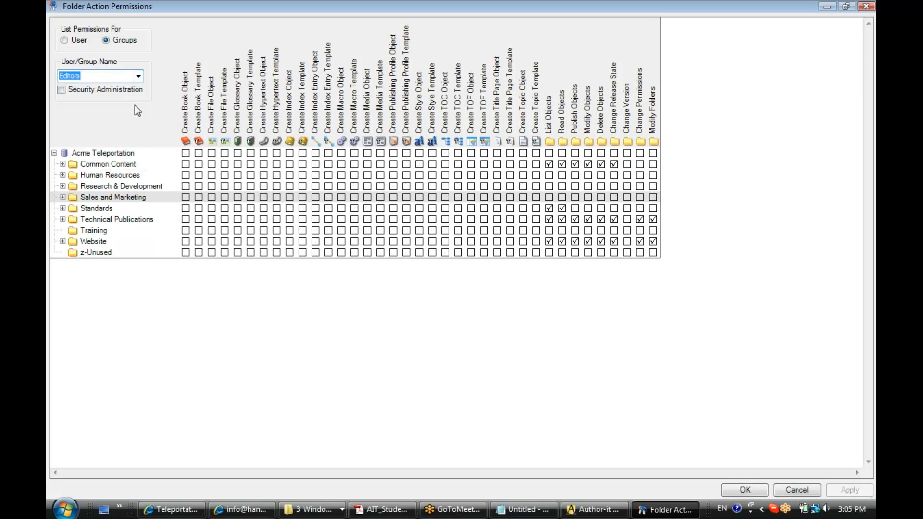
click(138, 77)
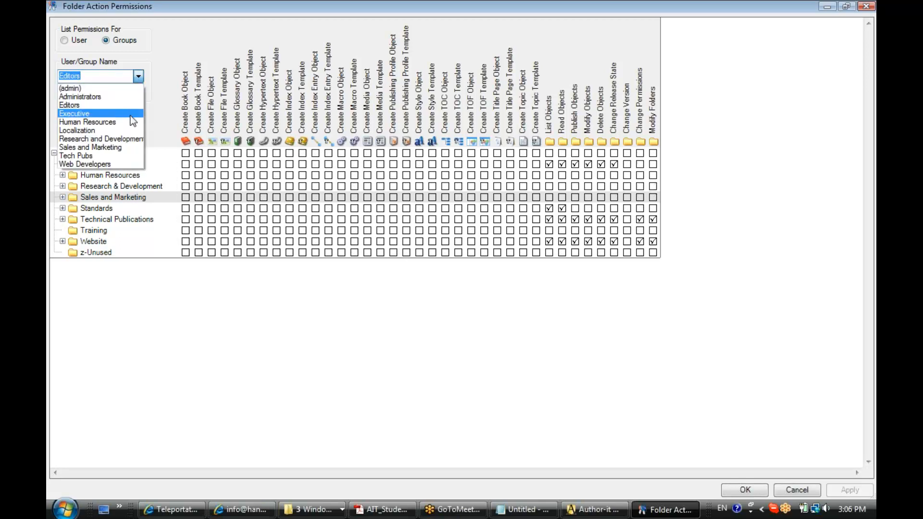
click(130, 116)
click(139, 76)
click(130, 121)
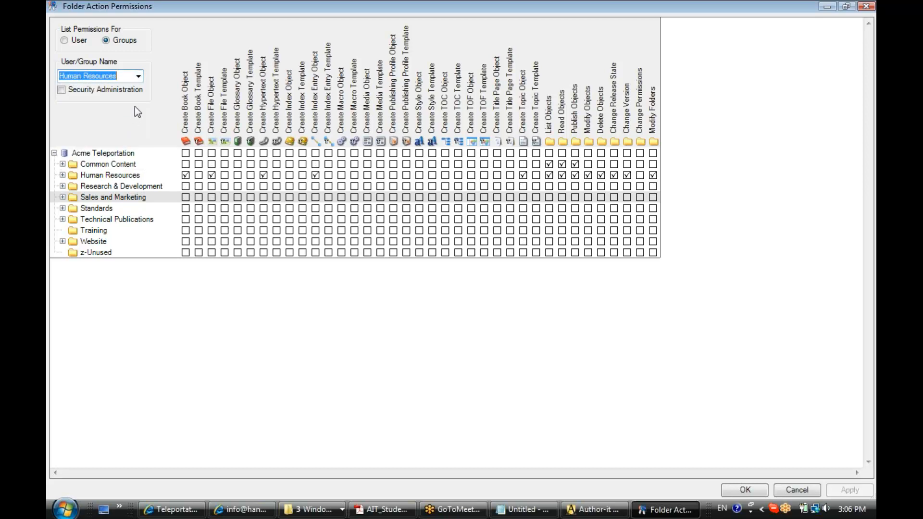
Check the Localization and Research and Development groups, then show the Executive group's permissions.
click(138, 77)
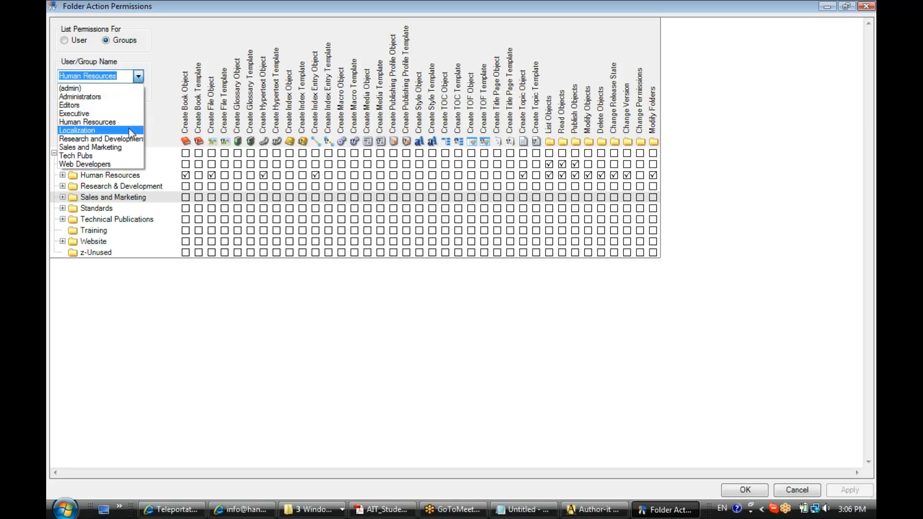
click(129, 128)
click(139, 77)
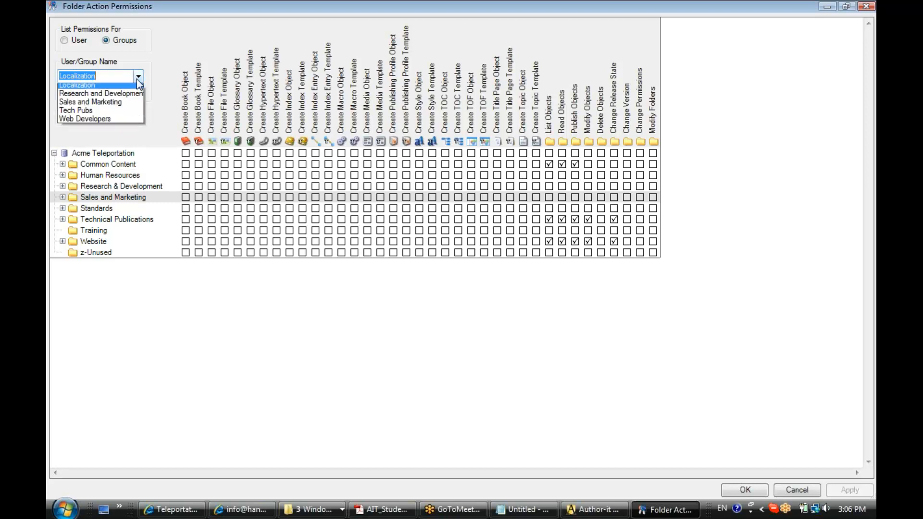
click(122, 135)
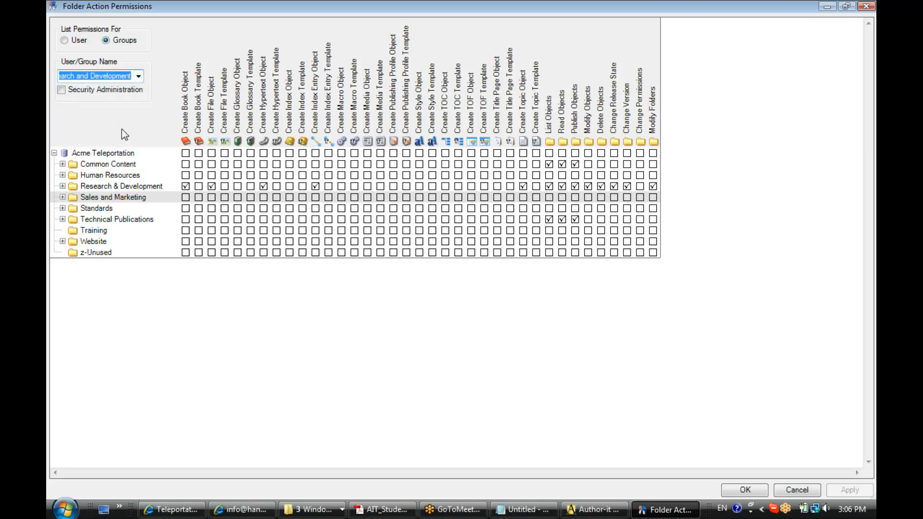
click(138, 77)
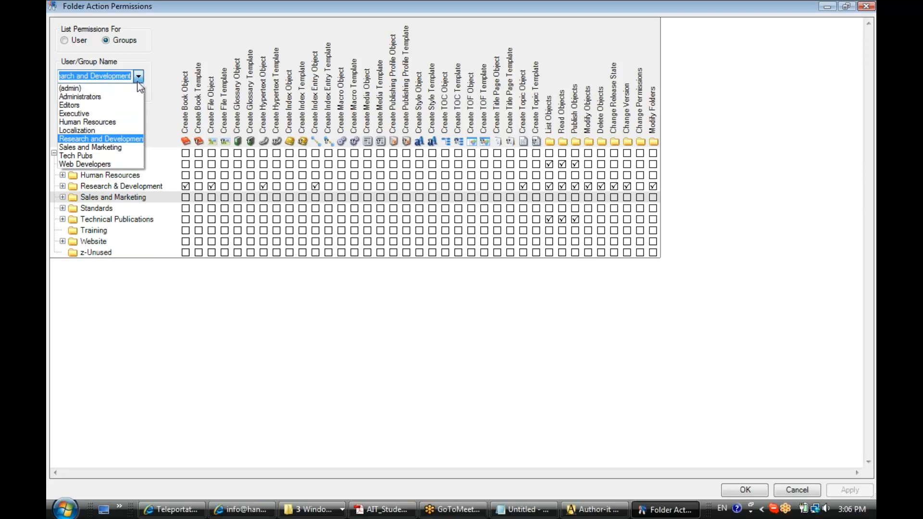
click(88, 117)
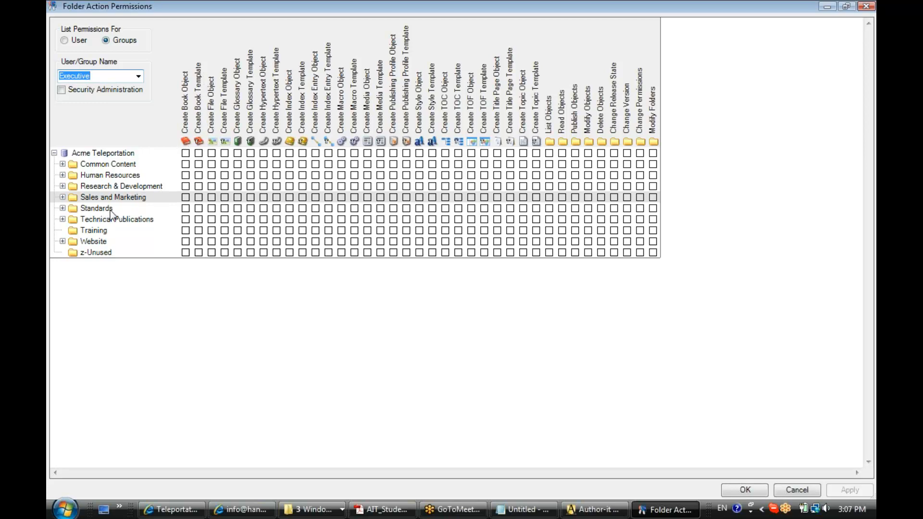
click(62, 209)
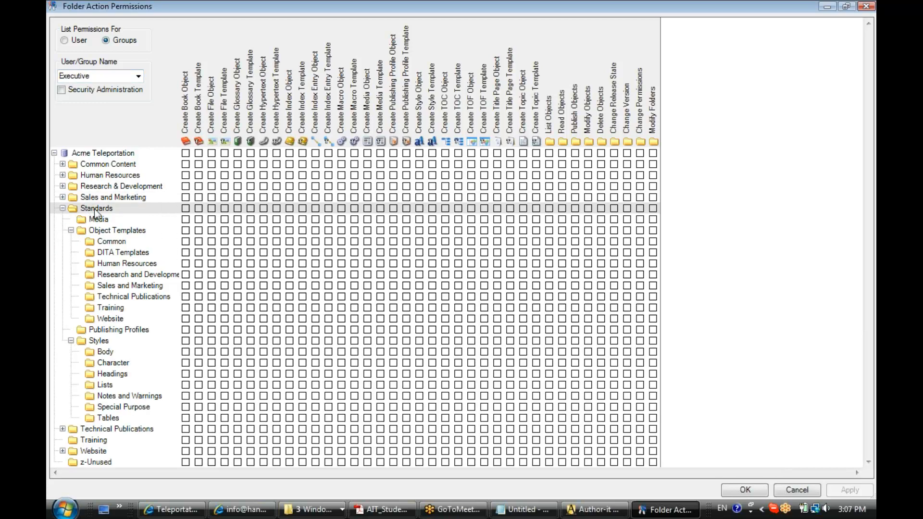
click(63, 208)
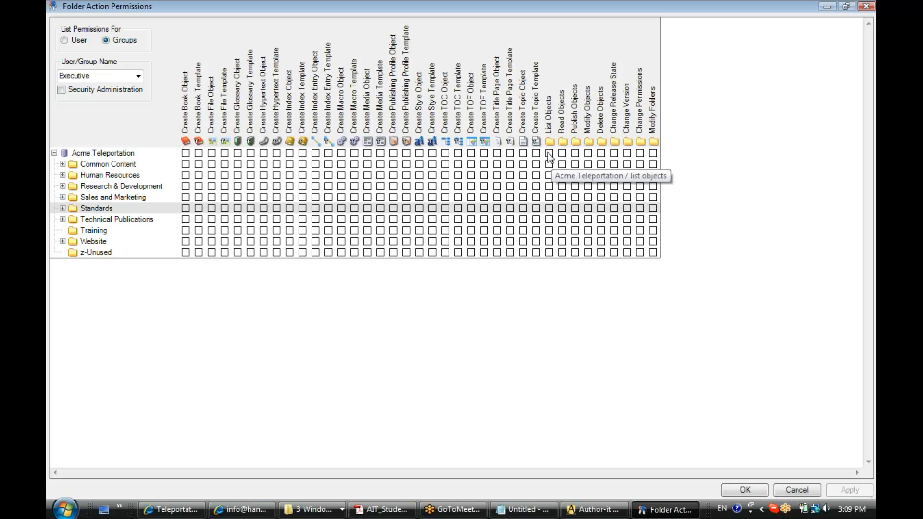
Grant Executive List, Read and Publish Objects on Acme Teleportation and apply to all subfolders.
click(576, 154)
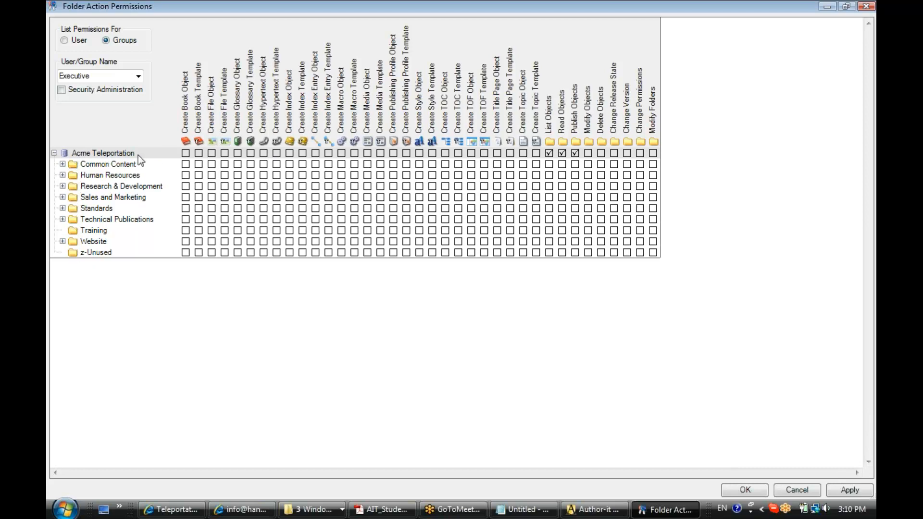
right_click(575, 155)
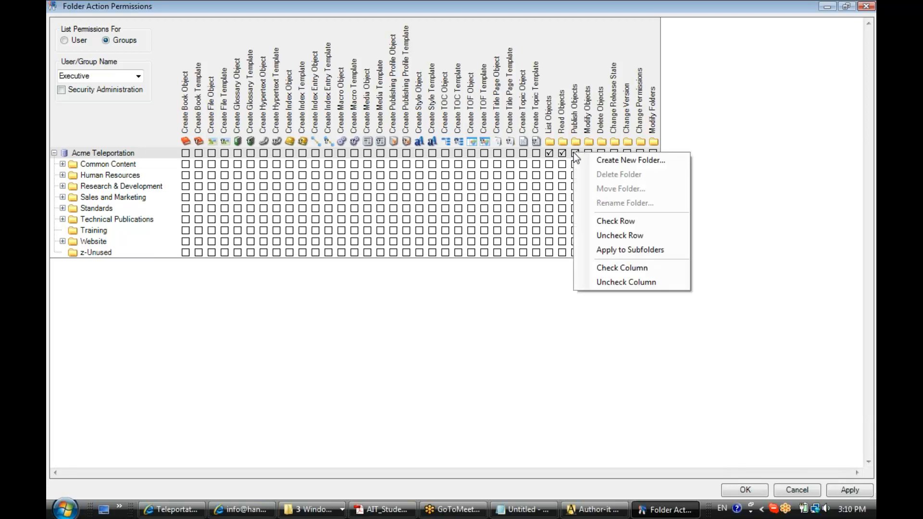
click(599, 252)
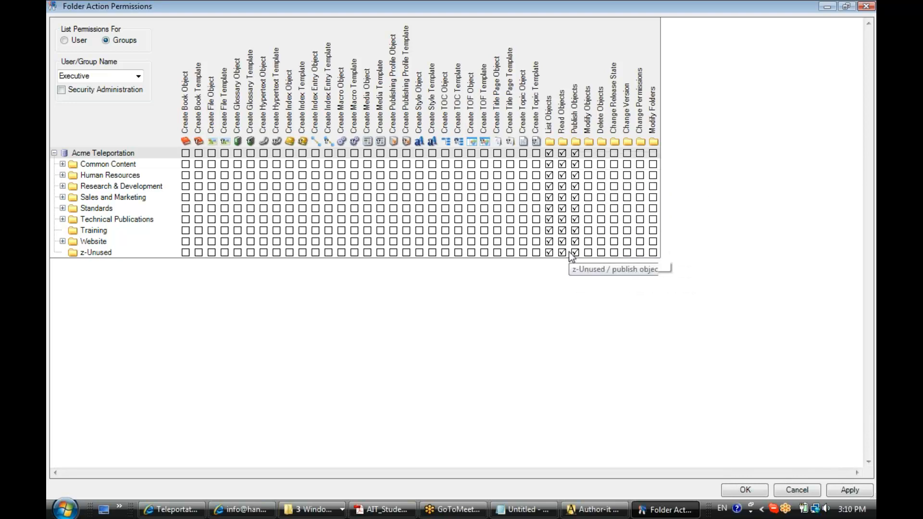
click(63, 164)
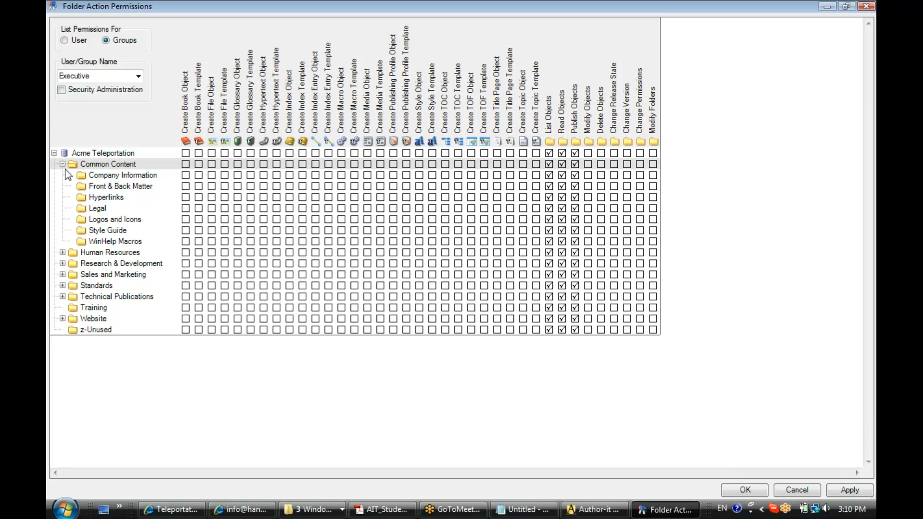
click(62, 252)
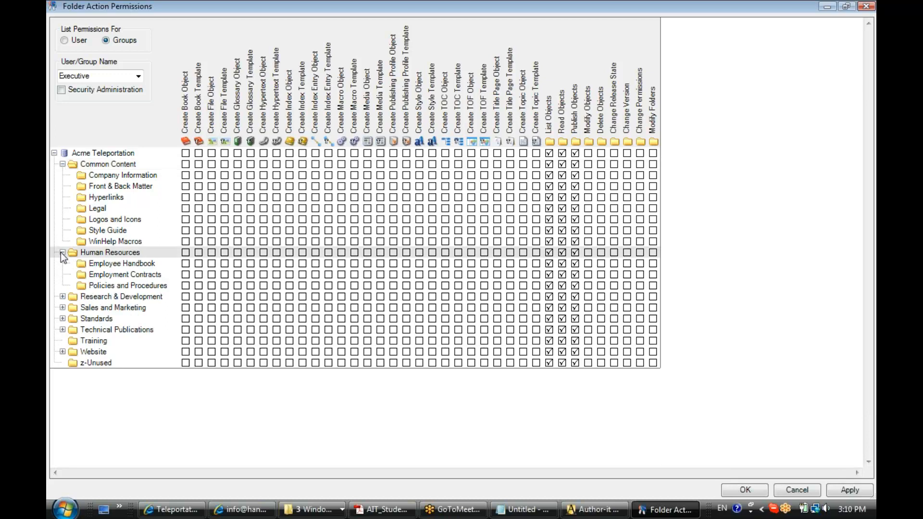
click(62, 296)
click(63, 329)
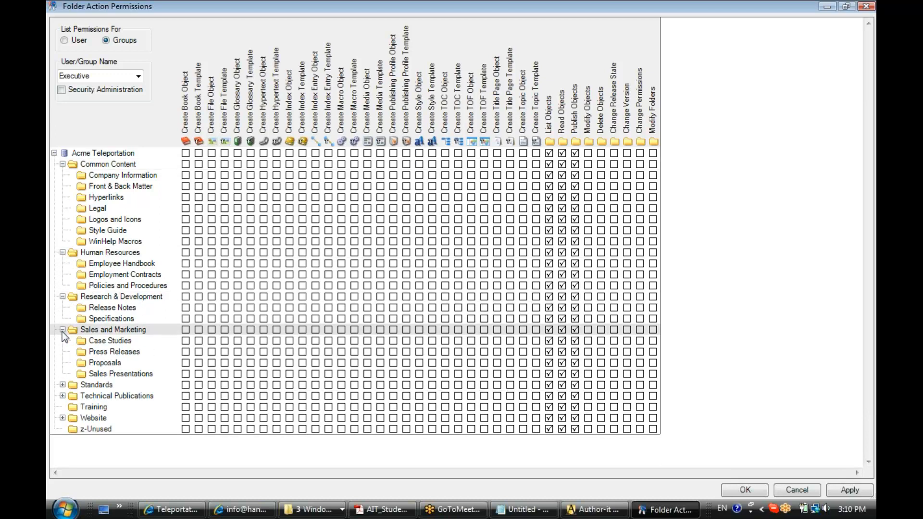
click(62, 330)
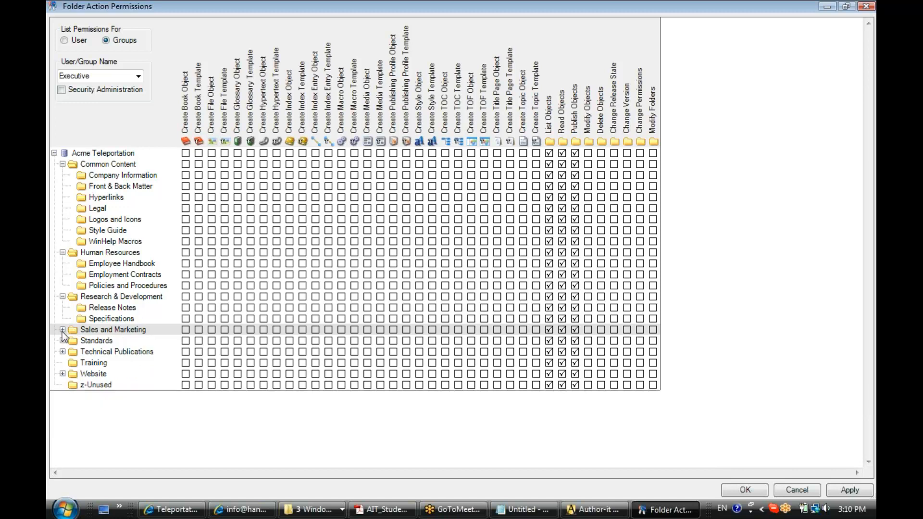
click(62, 296)
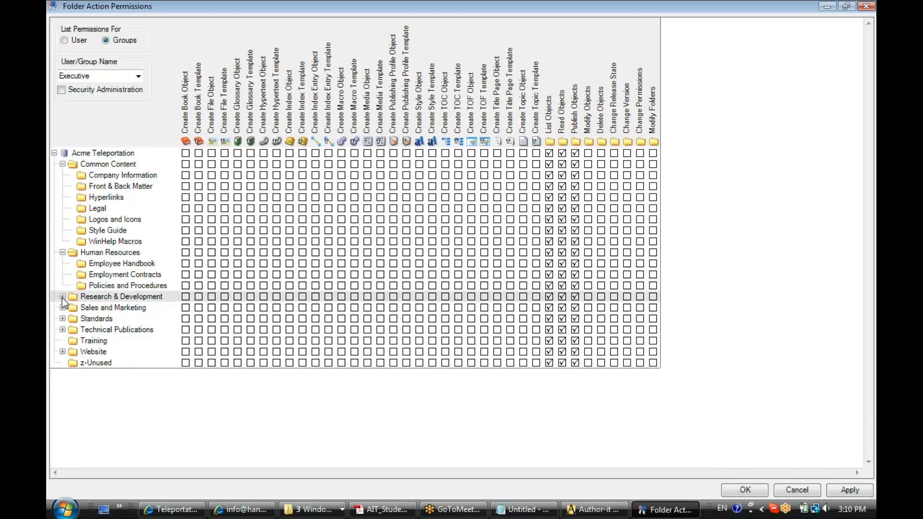
click(63, 253)
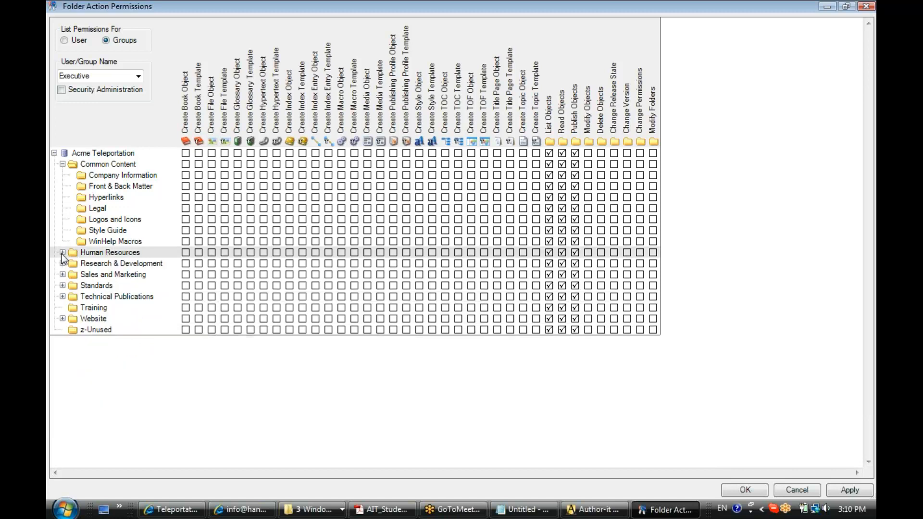
click(62, 164)
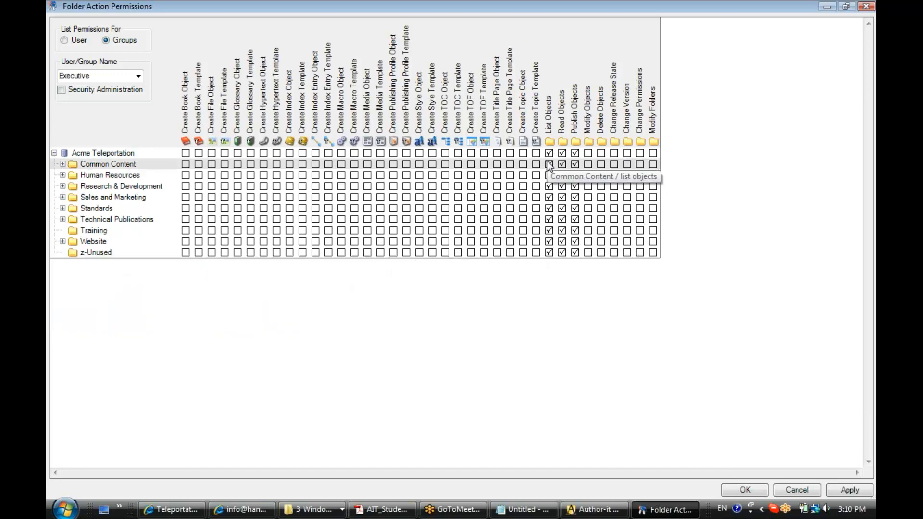
right_click(576, 153)
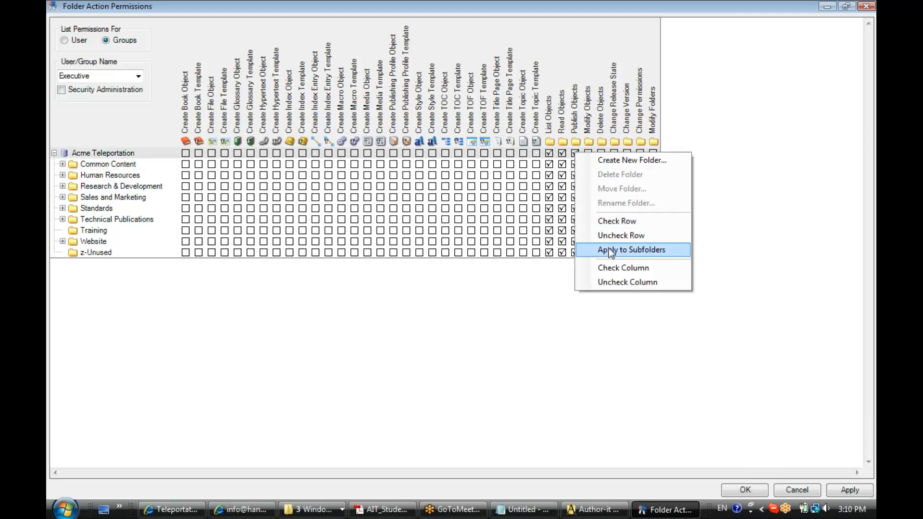
click(610, 250)
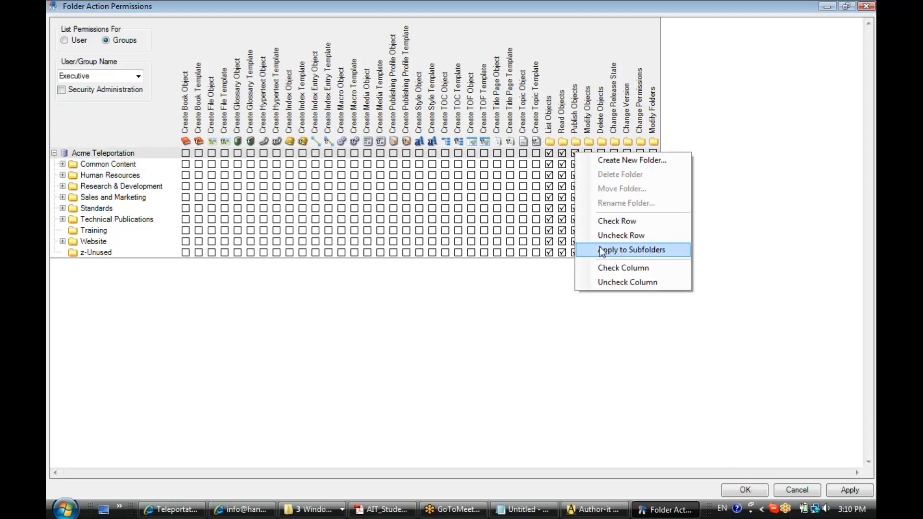
click(575, 154)
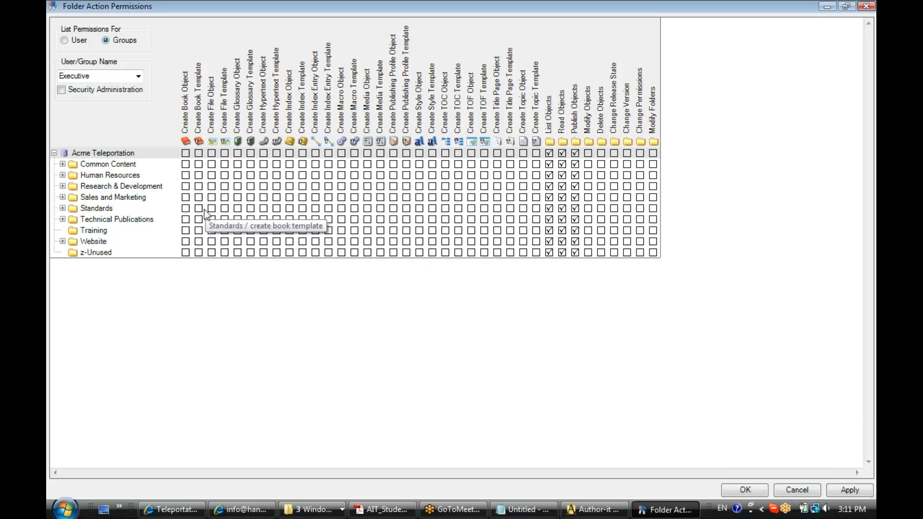
Save Executive's pending permissions and create an Executive Team folder under Acme Teleportation, then select it.
right_click(90, 166)
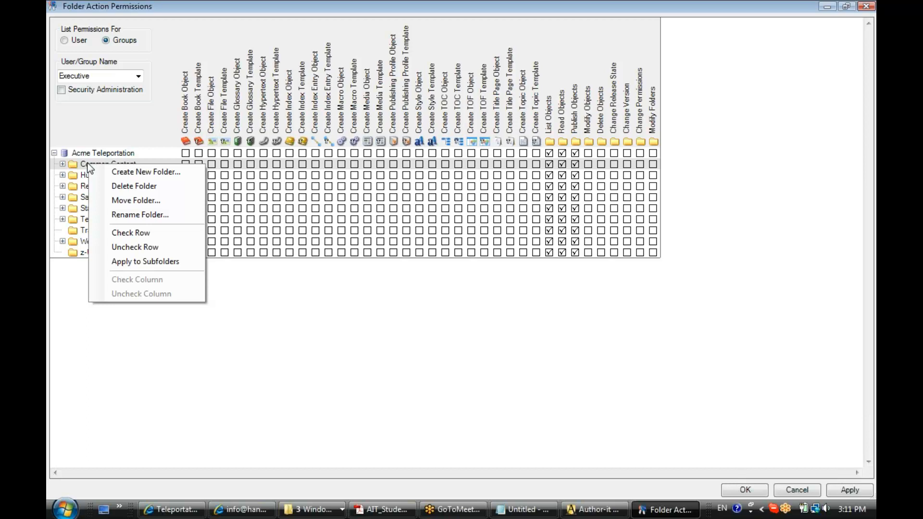
click(155, 177)
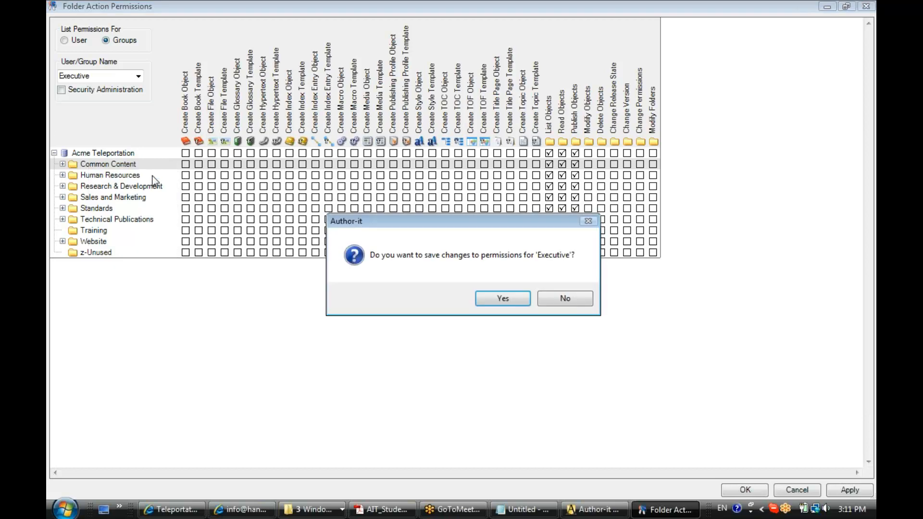
click(495, 300)
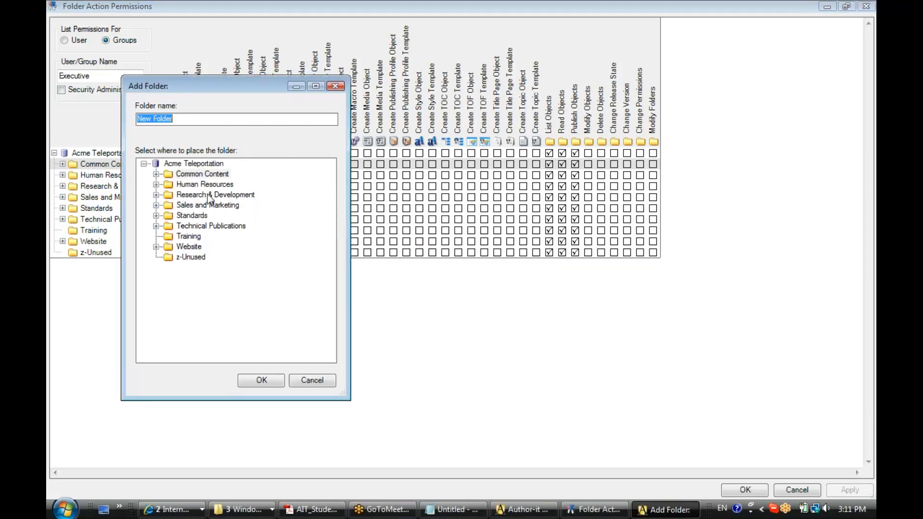
click(193, 164)
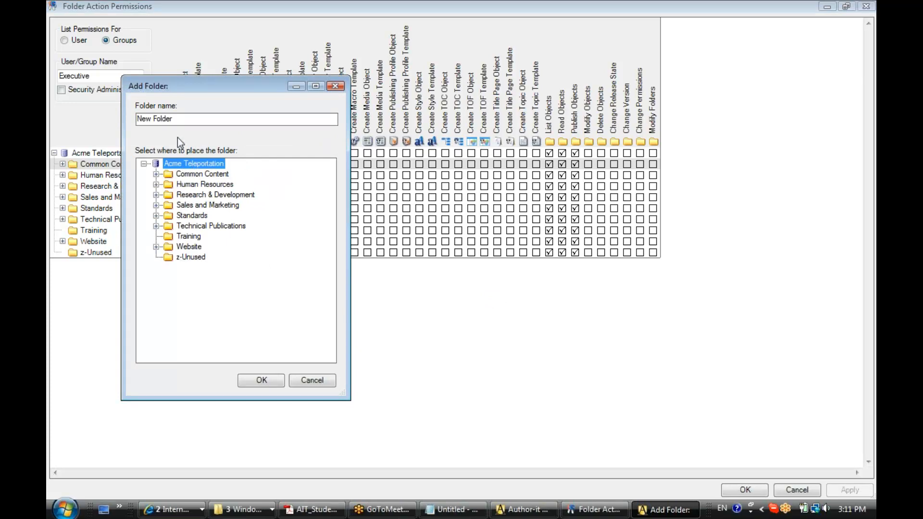
drag(178, 120, 111, 127)
text(Ex)
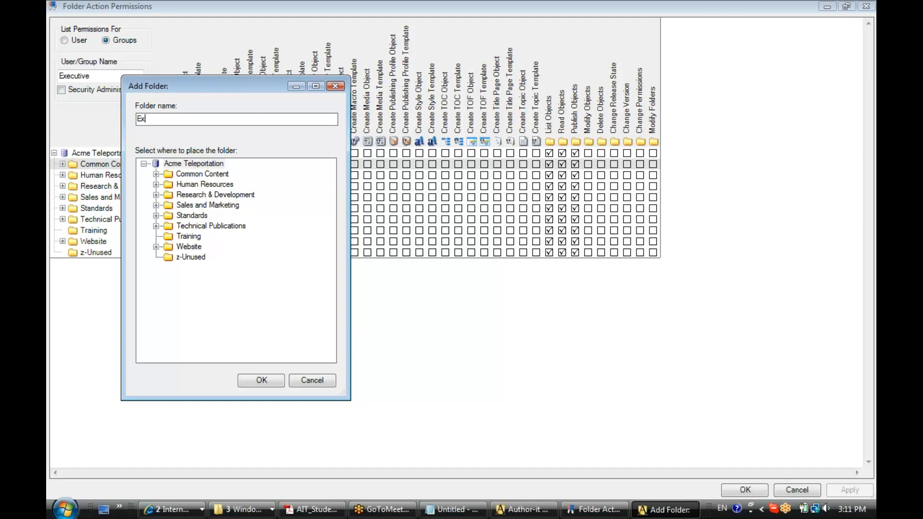
text(ecutive Team)
click(260, 380)
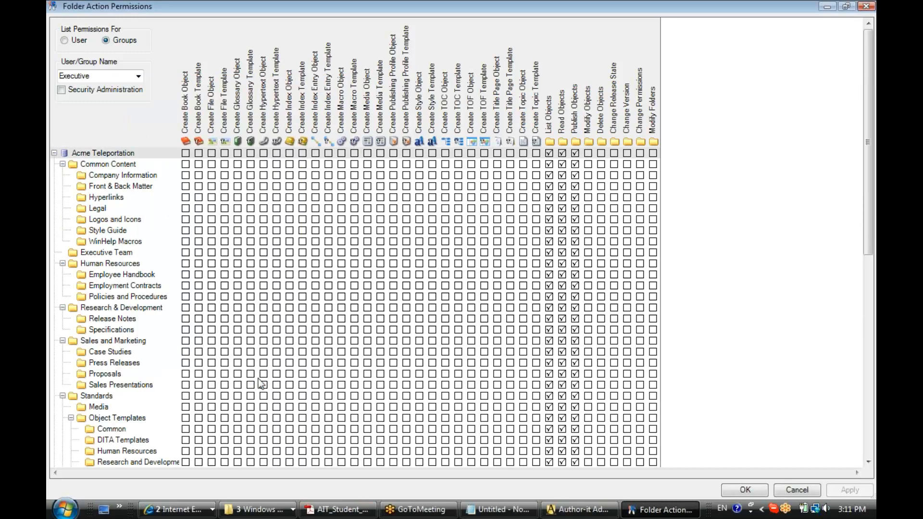
click(98, 254)
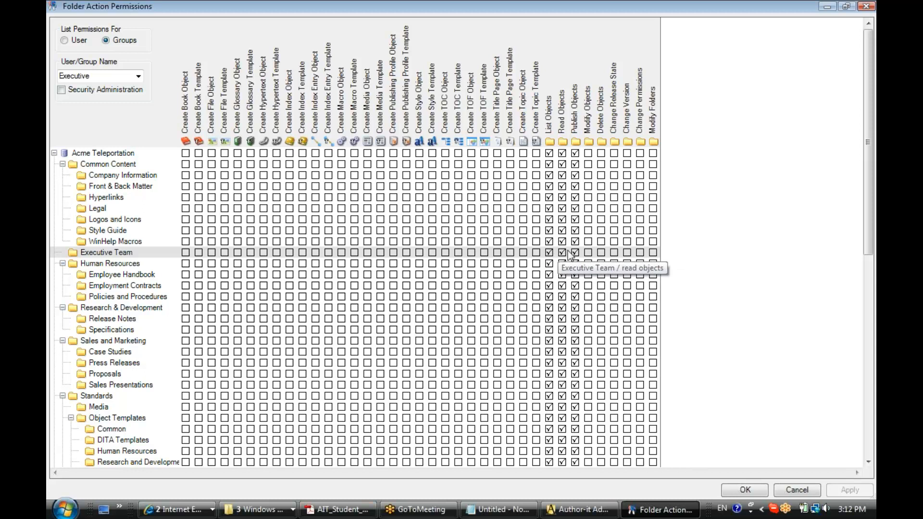
Create a subfolder named Presentations inside the Executive Team folder.
right_click(137, 252)
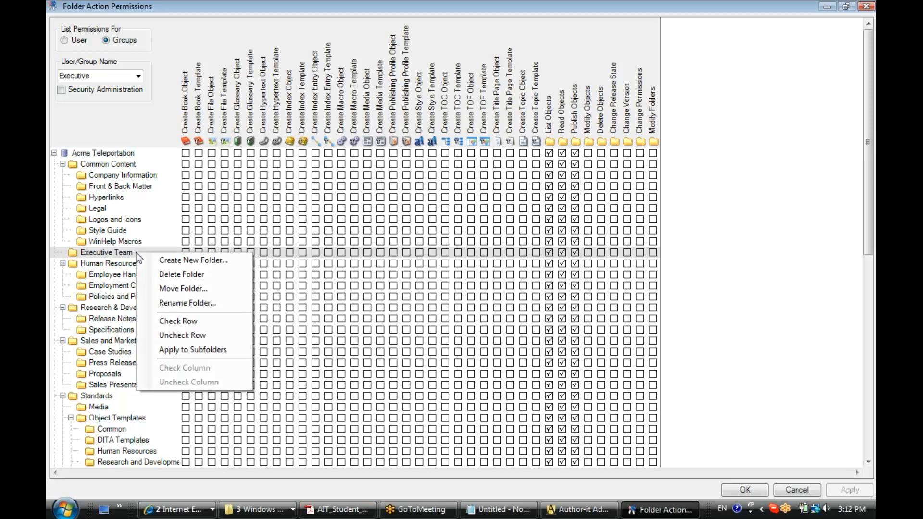
click(146, 258)
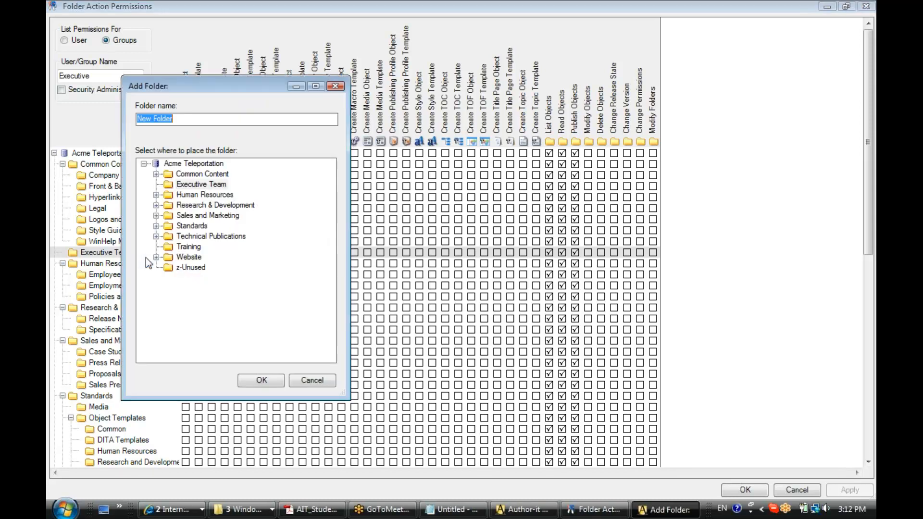
text(Presentations)
click(262, 381)
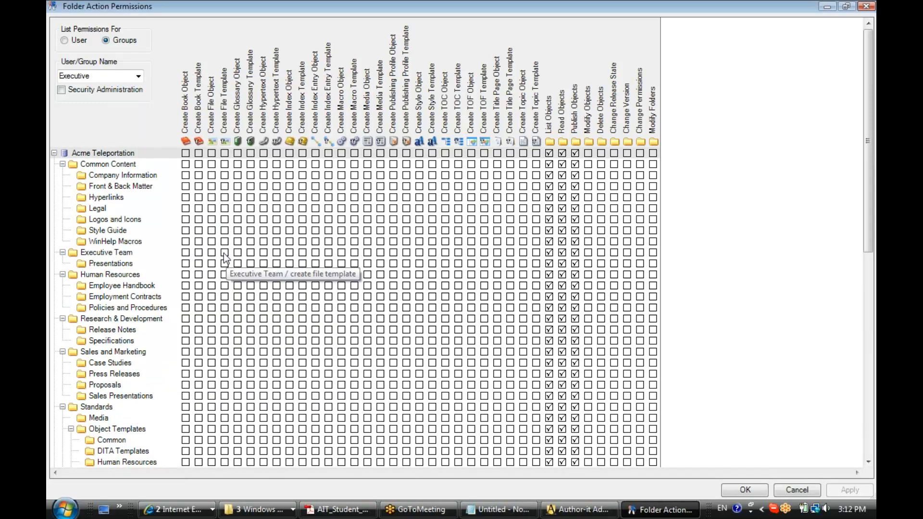
Add a second subfolder named Reports under Executive Team.
click(118, 250)
right_click(118, 250)
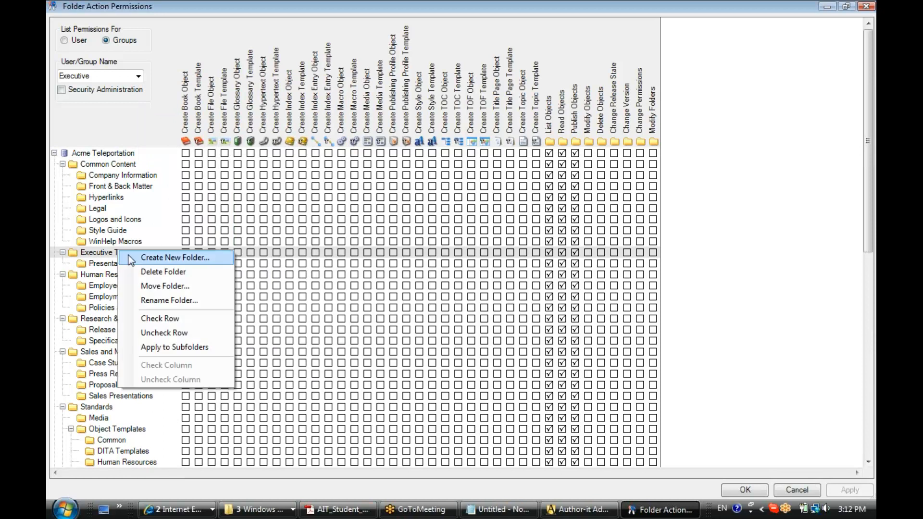
click(132, 256)
text(Reports)
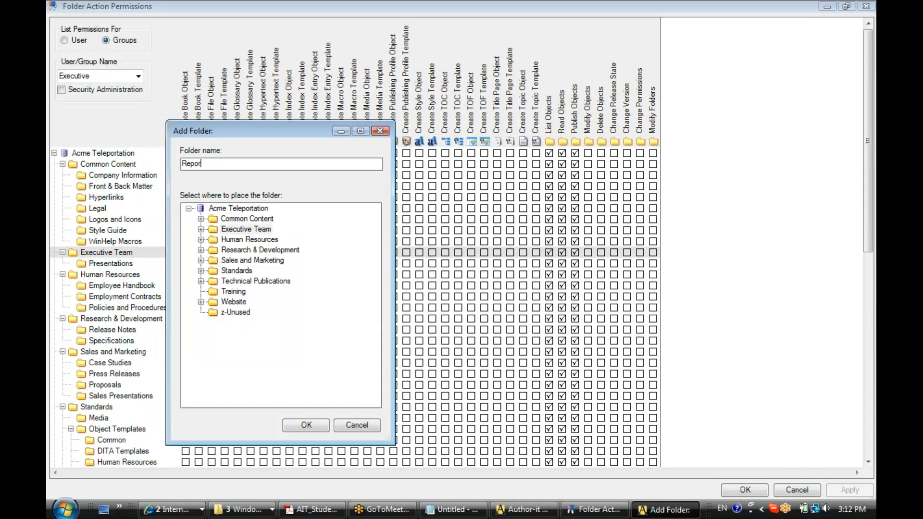
click(309, 426)
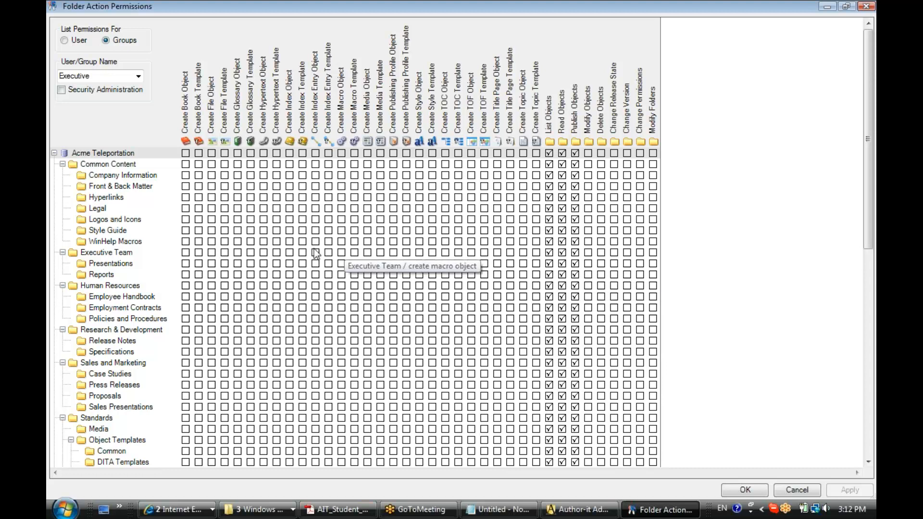
On the Executive Team row, grant Create Book, File, Glossary, Hypertext, Index Entry and Style Object permissions.
click(112, 254)
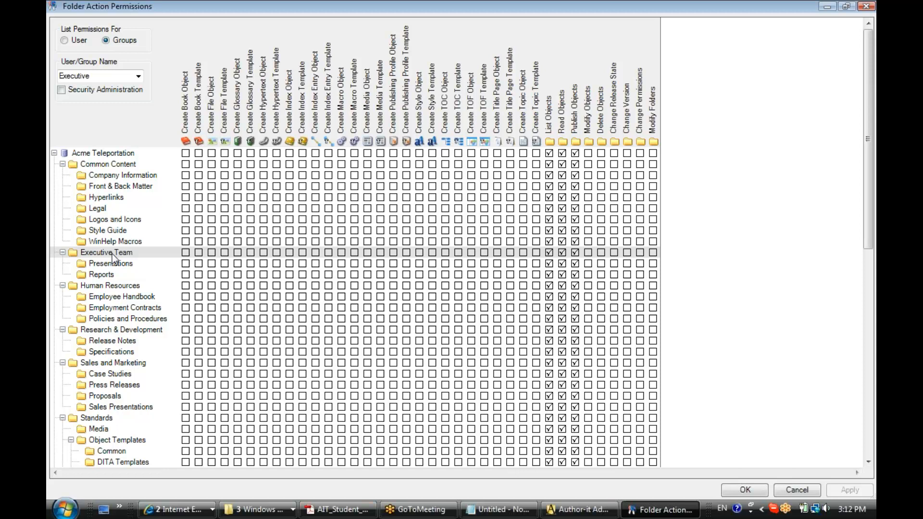
click(185, 253)
click(212, 252)
click(238, 253)
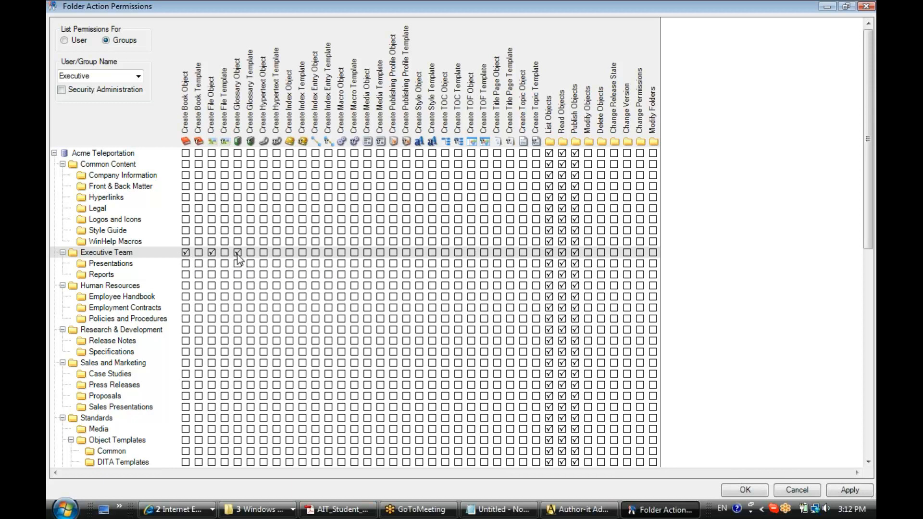
click(264, 253)
click(315, 252)
click(420, 253)
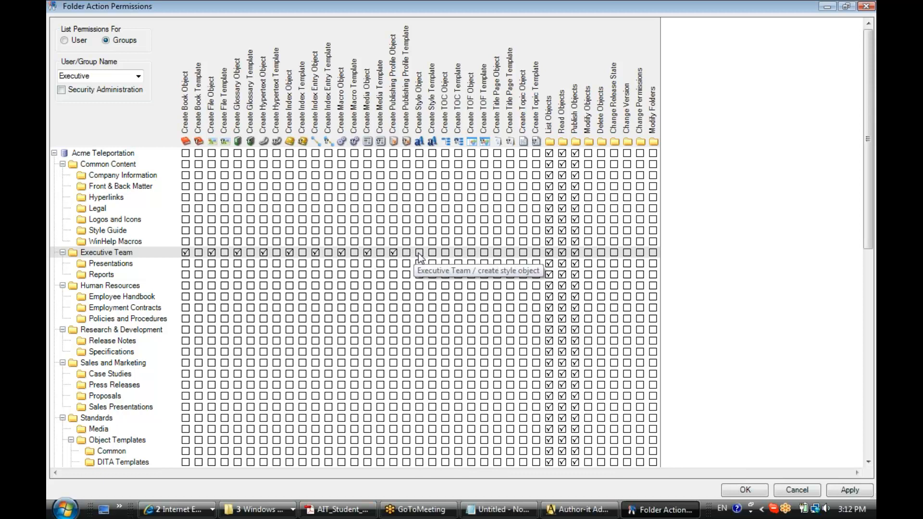
Also grant Create TOC, TOF, Title Page and Topic Object, Modify Objects and Delete Objects.
click(445, 253)
click(469, 253)
click(497, 253)
click(521, 254)
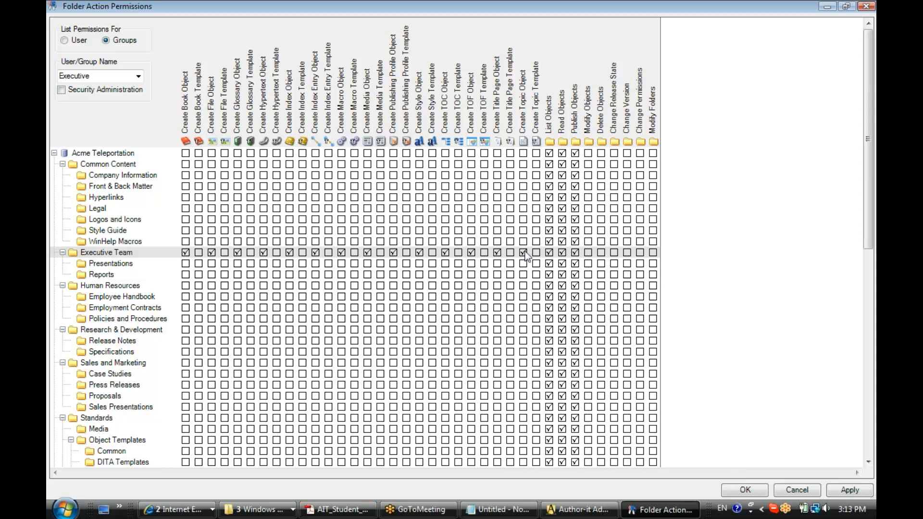
click(589, 253)
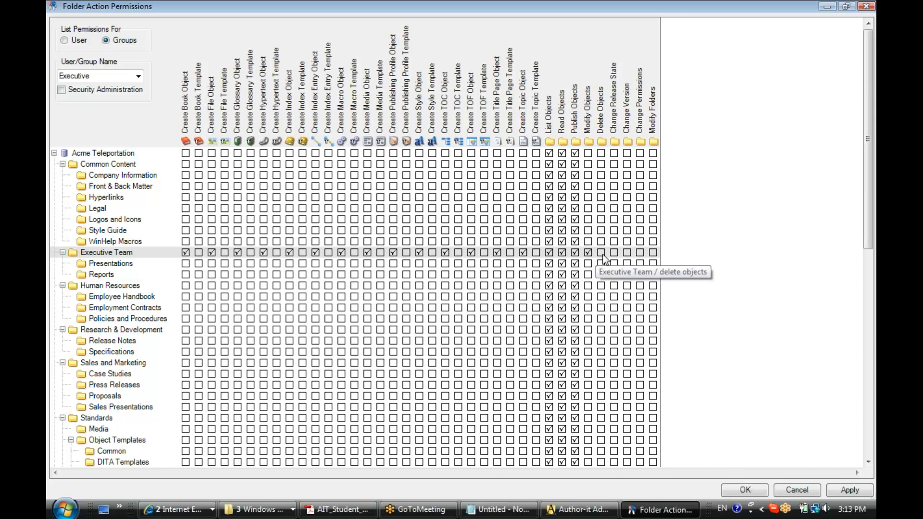
click(602, 254)
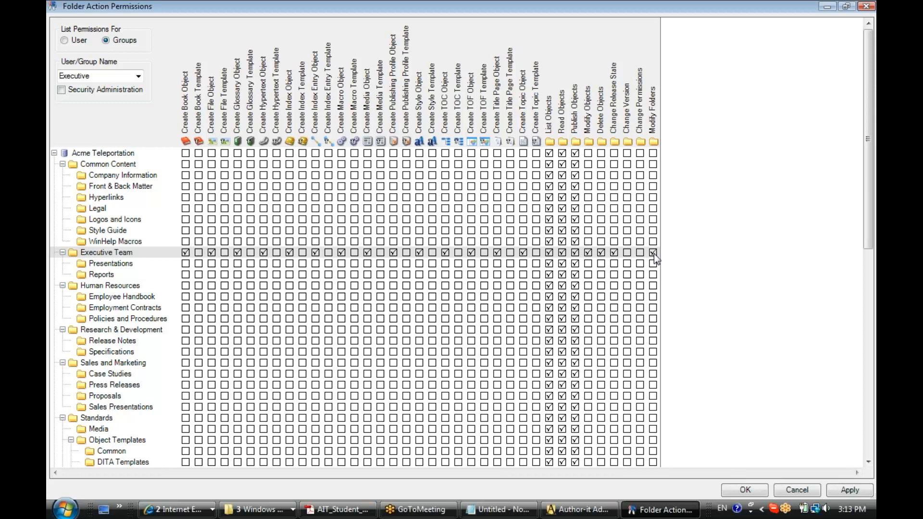
Copy Executive Team's permissions down to its Presentations and Reports subfolders with Apply to Subfolders.
right_click(145, 252)
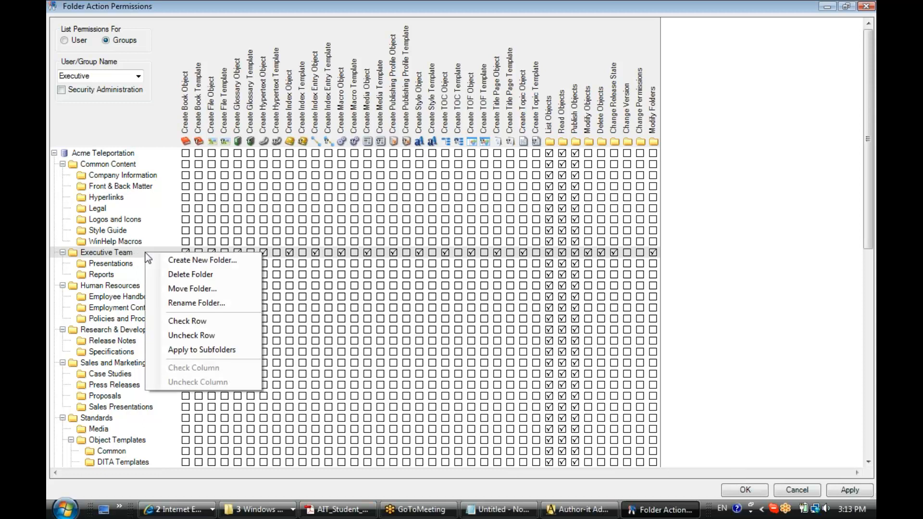
click(227, 351)
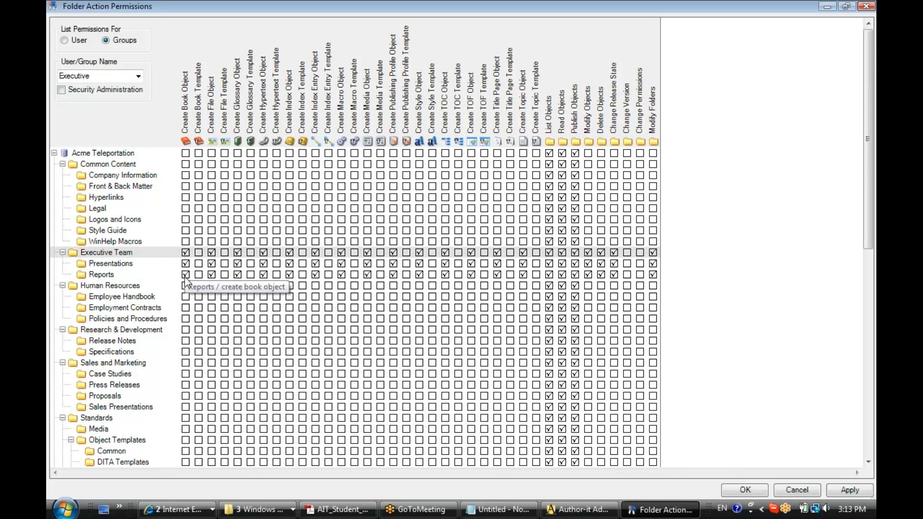
click(122, 164)
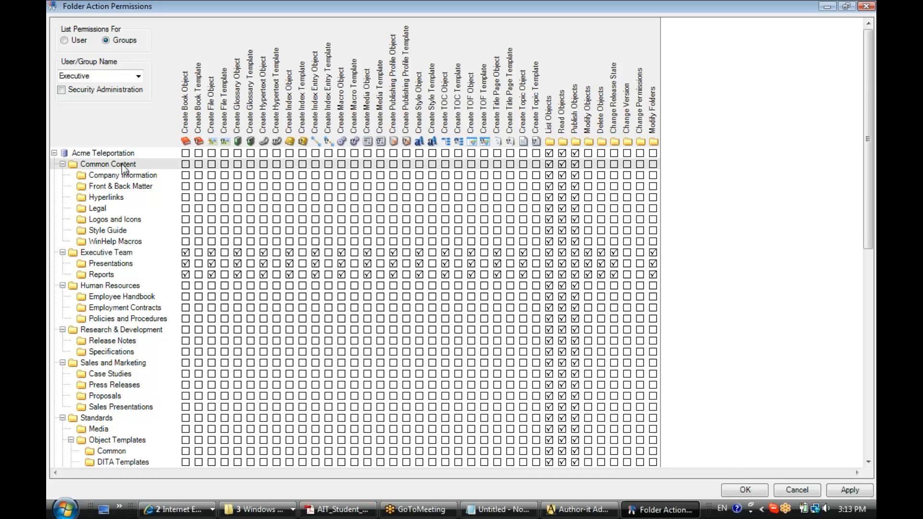
right_click(122, 164)
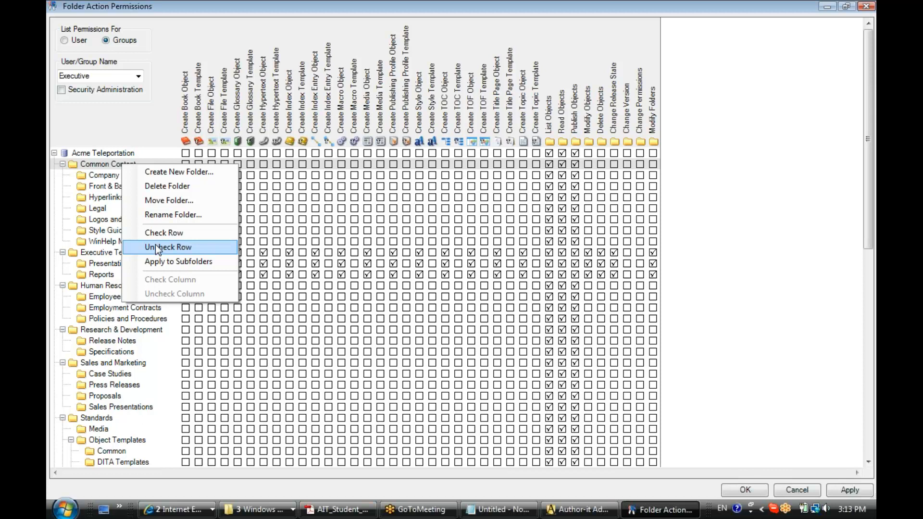
click(184, 166)
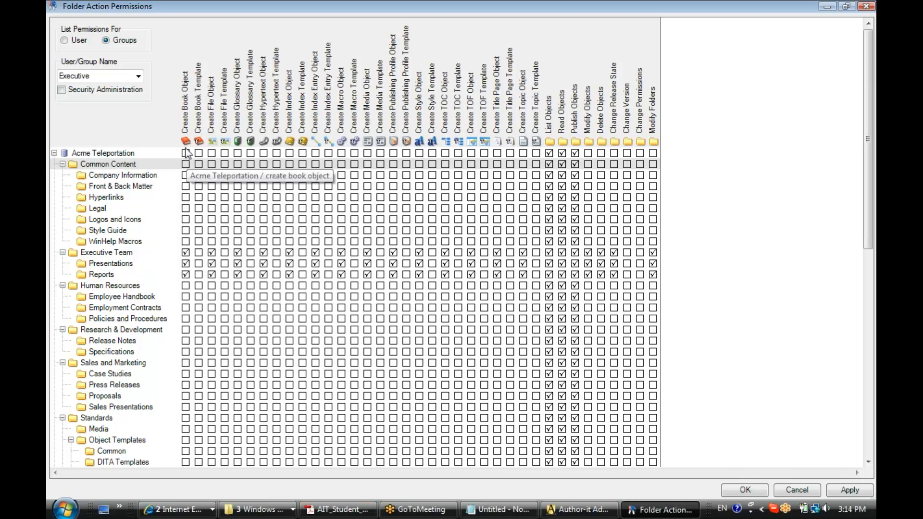
right_click(185, 146)
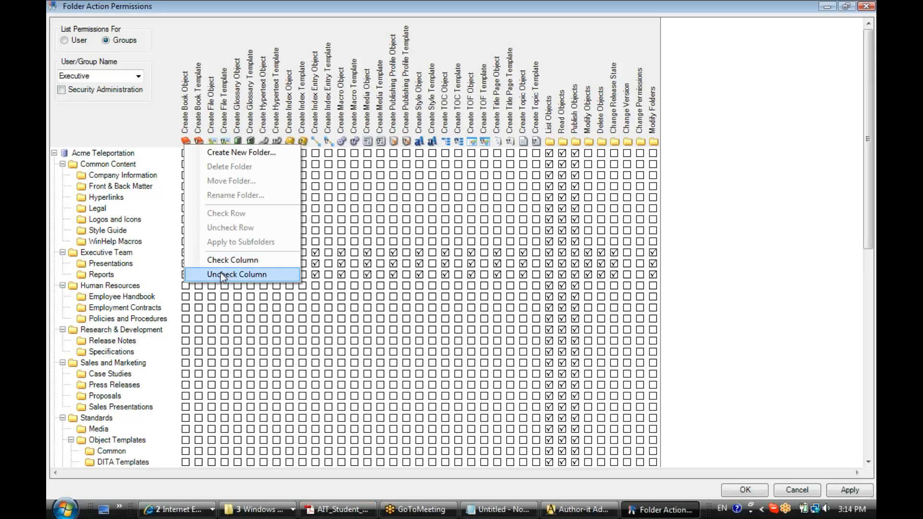
click(183, 141)
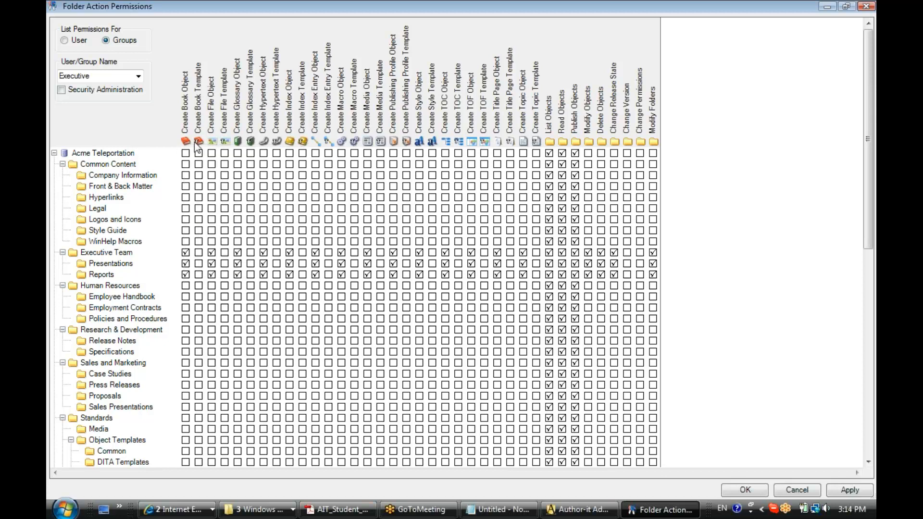
right_click(196, 145)
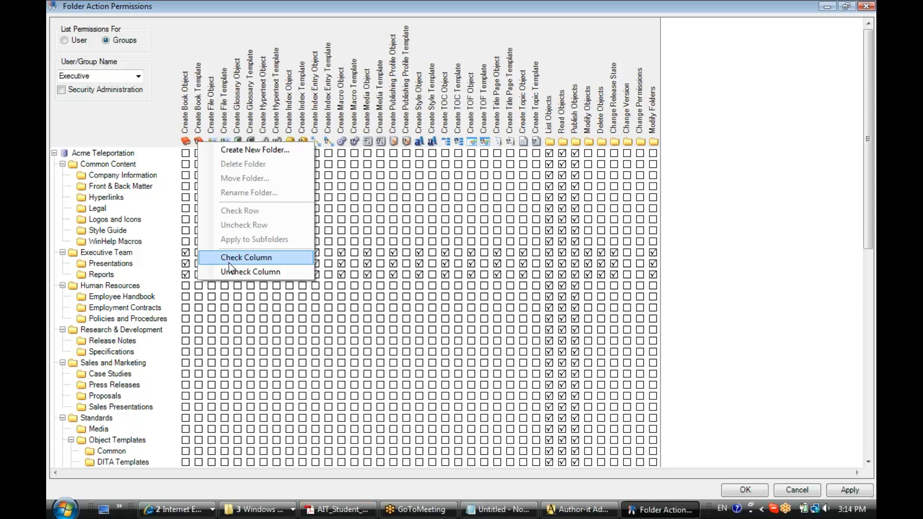
click(184, 142)
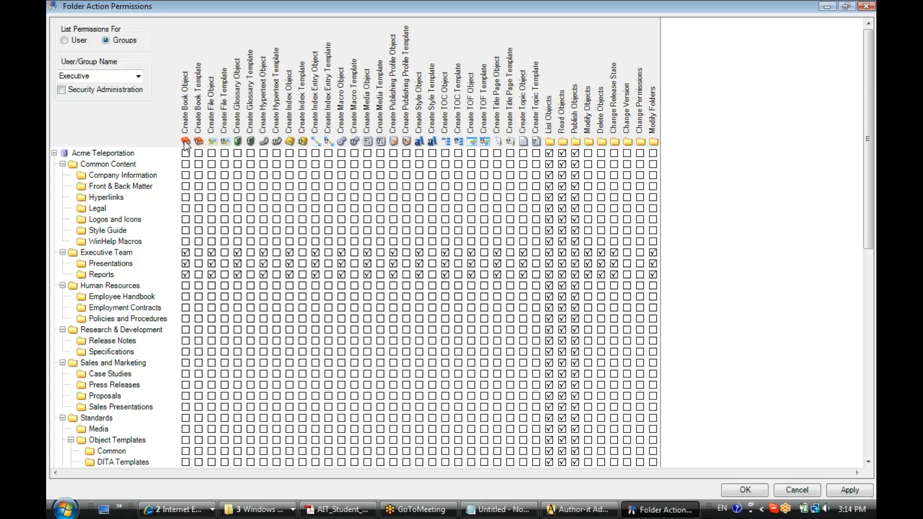
right_click(185, 143)
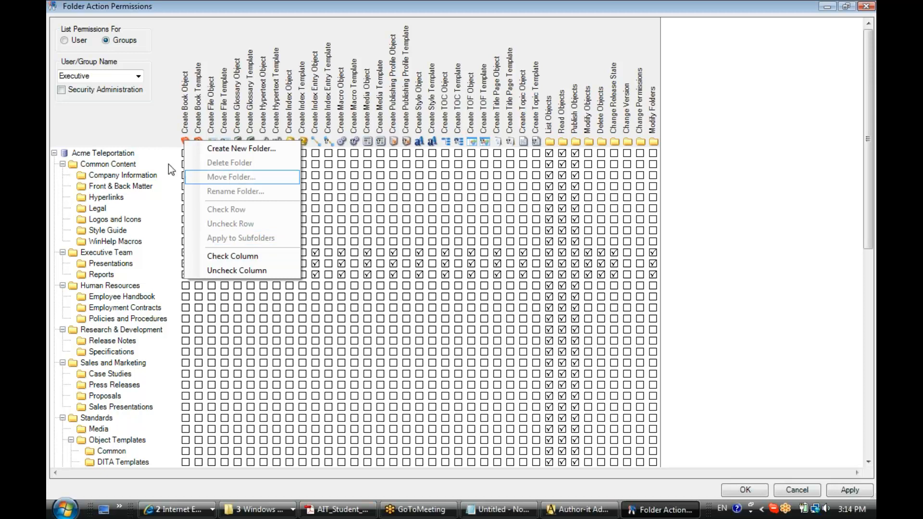
click(129, 167)
right_click(129, 167)
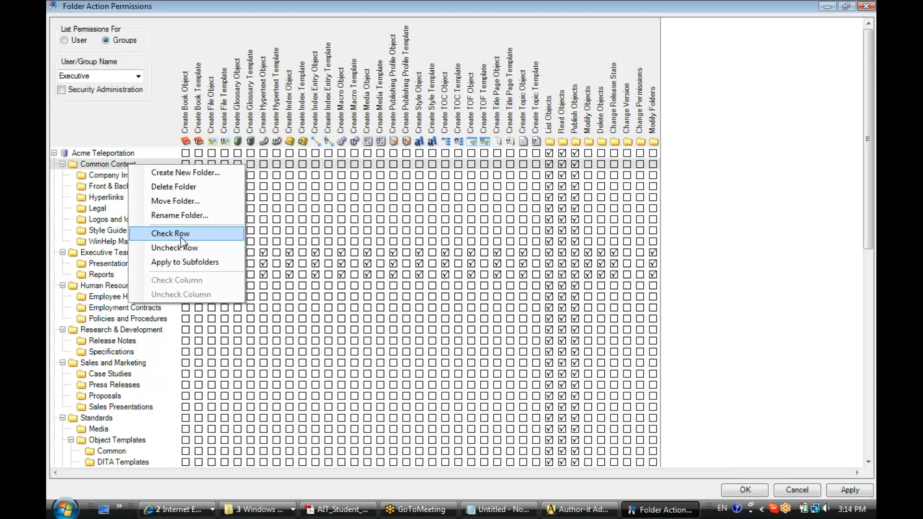
click(119, 167)
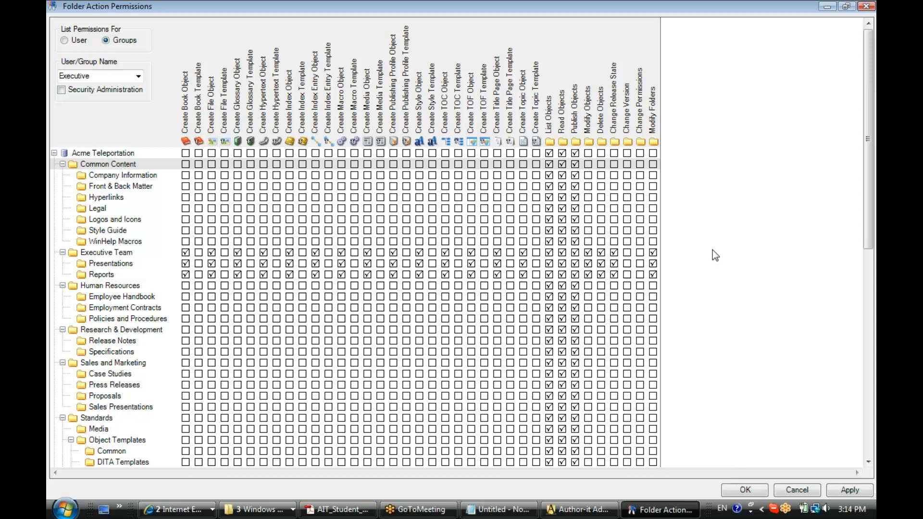
click(746, 496)
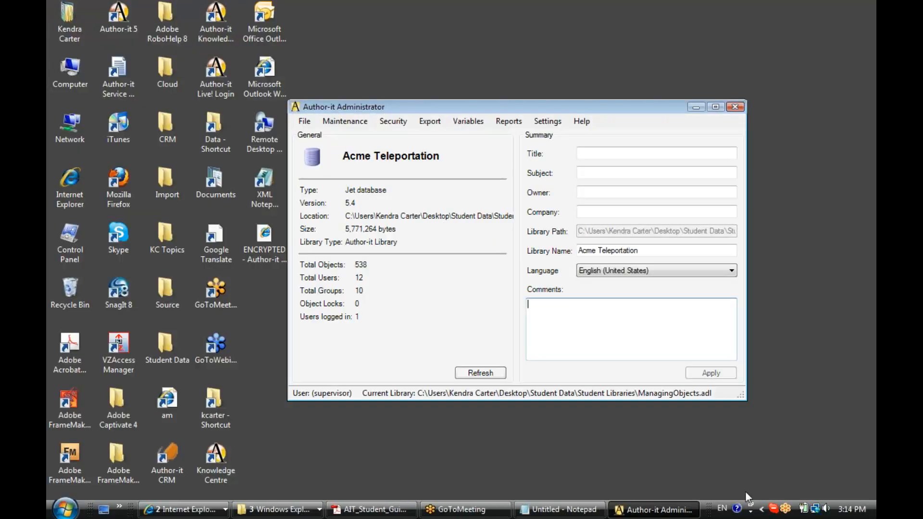
Refresh the Acme Teleportation summary to show 538 objects, 12 users, 10 groups, no locks.
click(480, 375)
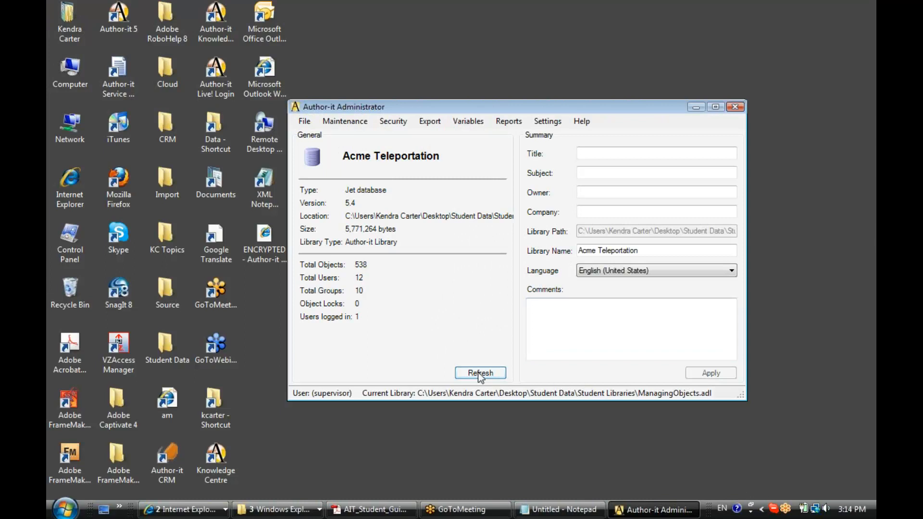